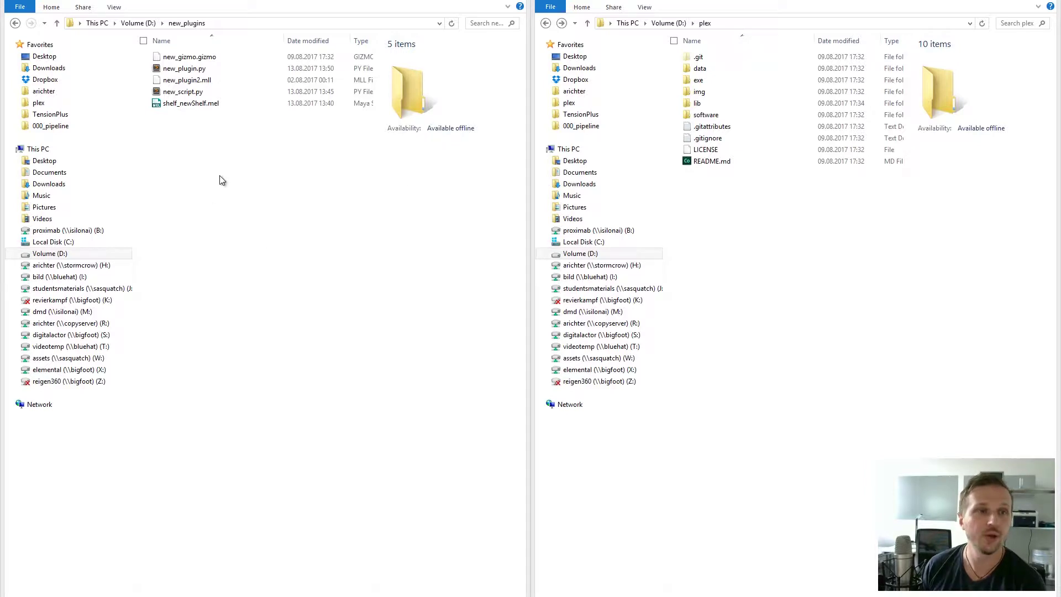
Step: Copy new_plugin.py and new_plugin2.mll into plex's maya plugins folder
{"action": "left_click_drag", "start_coordinate": [222, 176], "coordinate": [145, 53]}
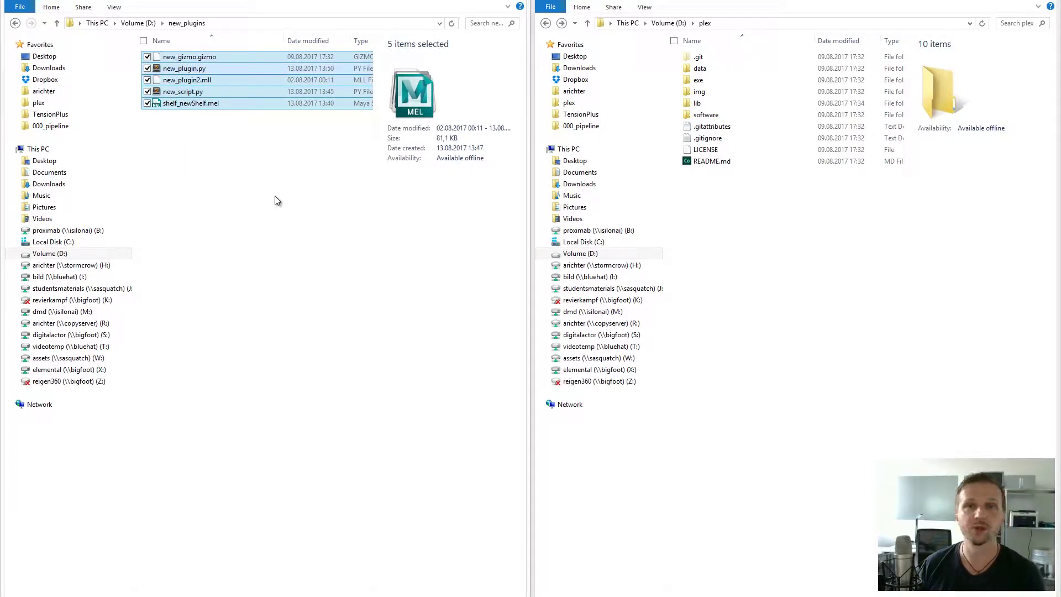
{"action": "double_click", "coordinate": [705, 116]}
{"action": "double_click", "coordinate": [708, 67]}
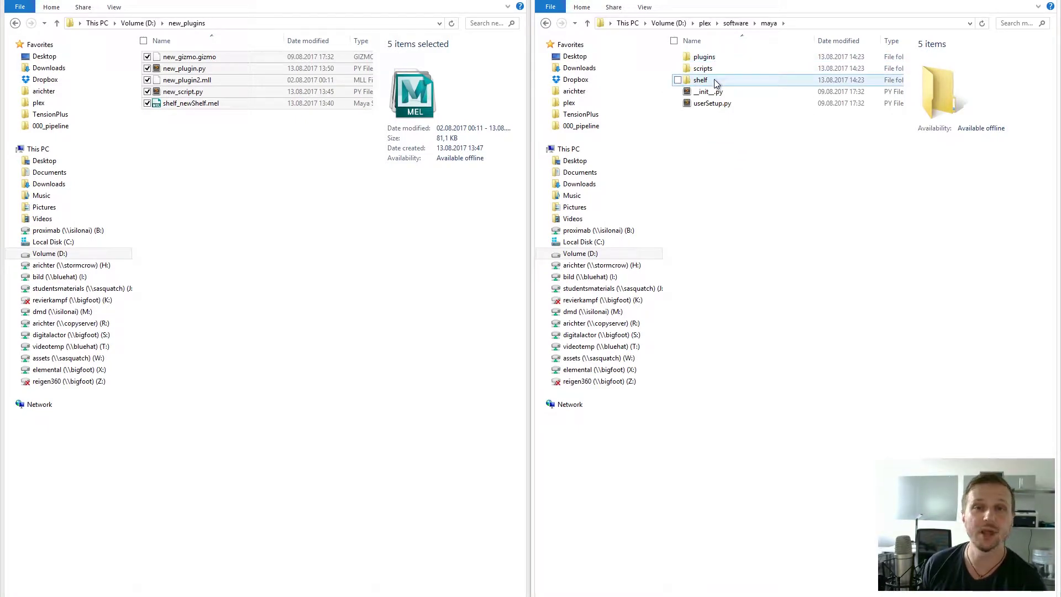
{"action": "double_click", "coordinate": [704, 57]}
{"action": "left_click", "coordinate": [184, 68]}
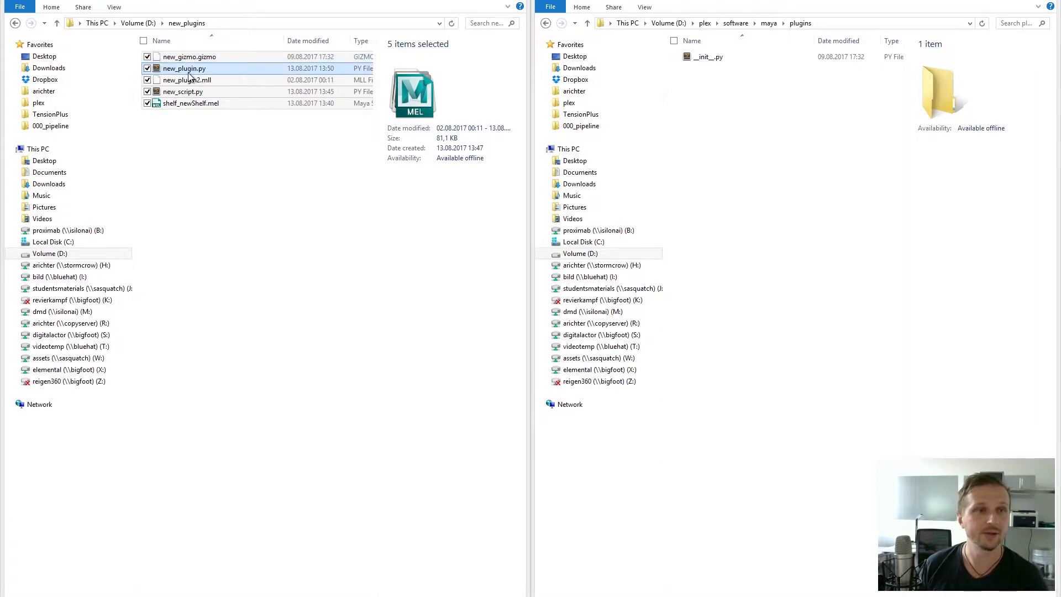
{"action": "left_click", "coordinate": [193, 80], "text": "shift"}
{"action": "key", "text": "ctrl+c"}
{"action": "left_click", "coordinate": [722, 121]}
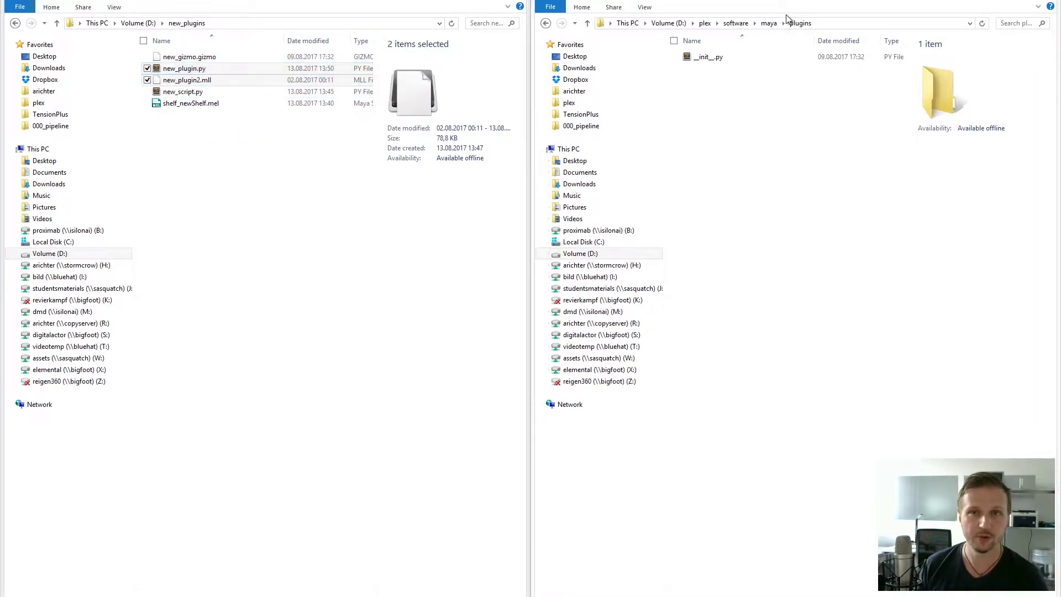
{"action": "key", "text": "ctrl+v"}
Step: Copy new_script.py into maya's scripts folder and shelf_newShelf.mel into maya's shelf folder
{"action": "left_click", "coordinate": [769, 23]}
{"action": "double_click", "coordinate": [725, 68]}
{"action": "left_click", "coordinate": [210, 92]}
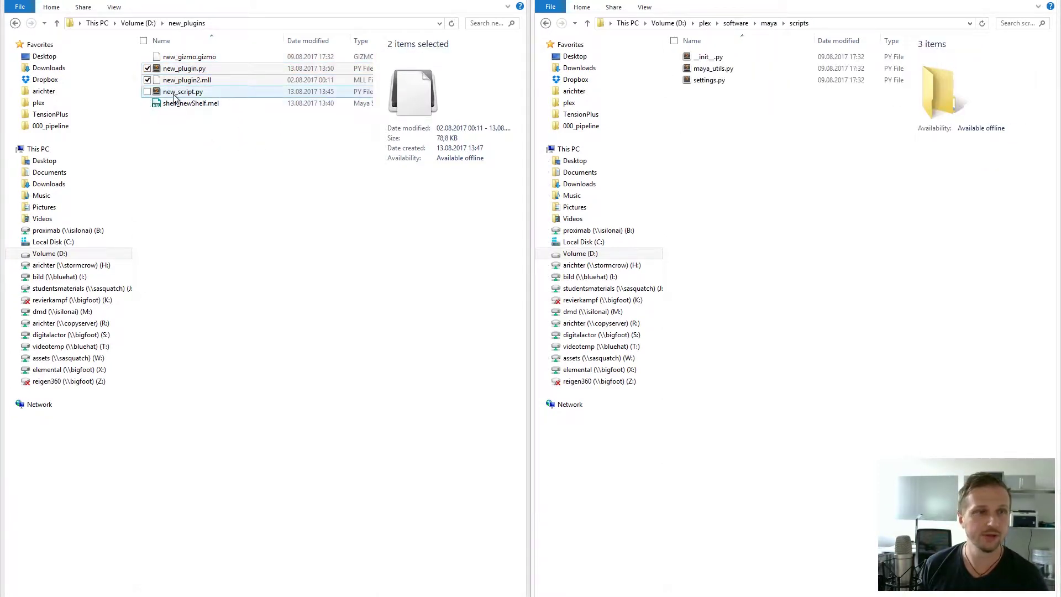
{"action": "key", "text": "ctrl+c"}
{"action": "left_click", "coordinate": [726, 104]}
{"action": "key", "text": "ctrl+v"}
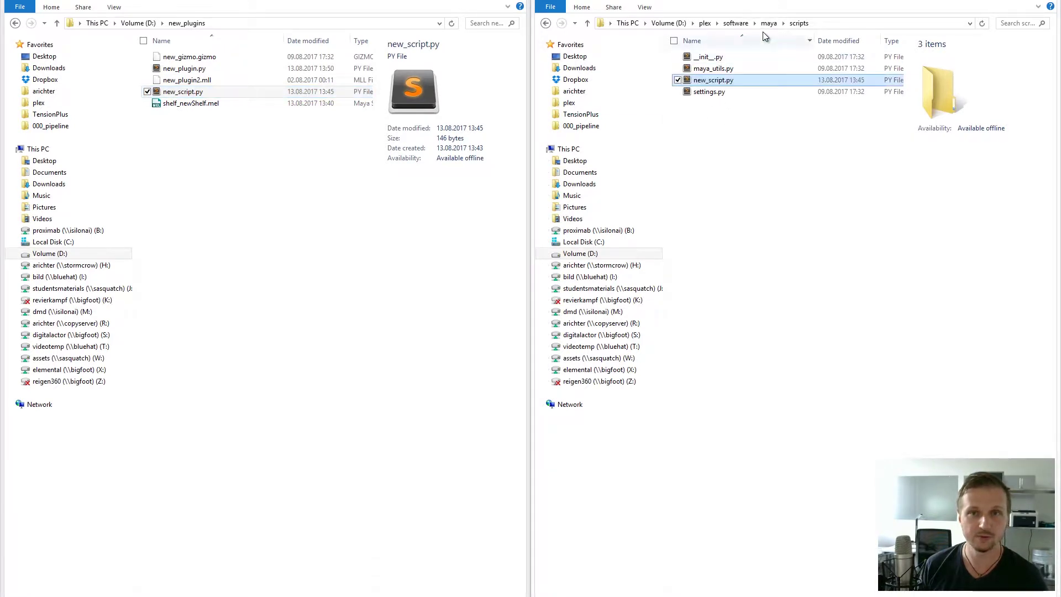
{"action": "left_click", "coordinate": [769, 23]}
{"action": "double_click", "coordinate": [712, 80]}
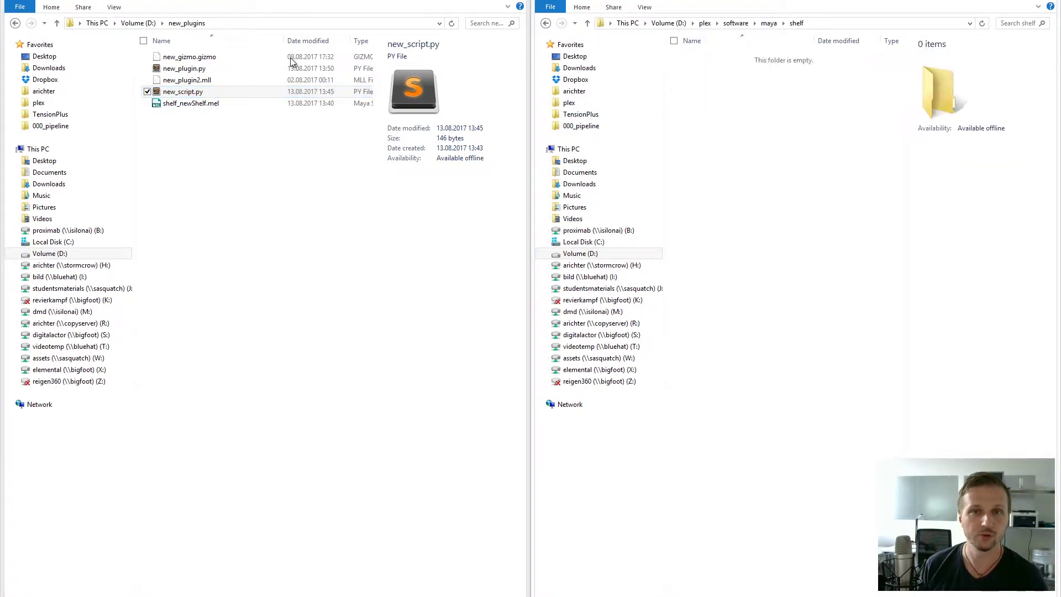
{"action": "left_click", "coordinate": [195, 103]}
{"action": "key", "text": "ctrl+c"}
{"action": "left_click", "coordinate": [725, 119]}
{"action": "key", "text": "ctrl+v"}
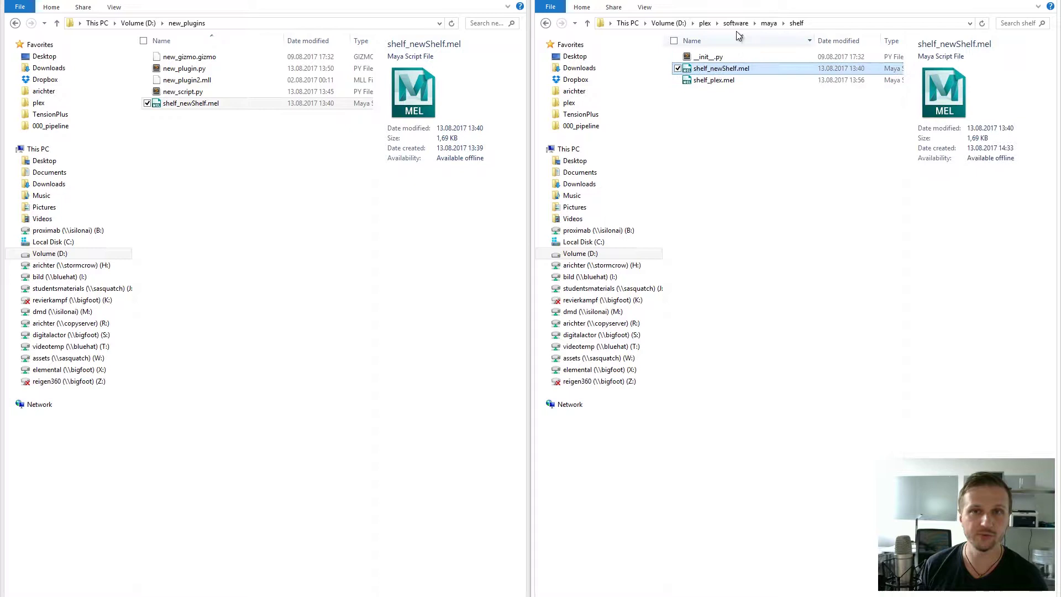
Step: Copy new_gizmo.gizmo into nuke's gizmos folder, then go to plex\exe
{"action": "left_click", "coordinate": [736, 24]}
{"action": "double_click", "coordinate": [708, 82]}
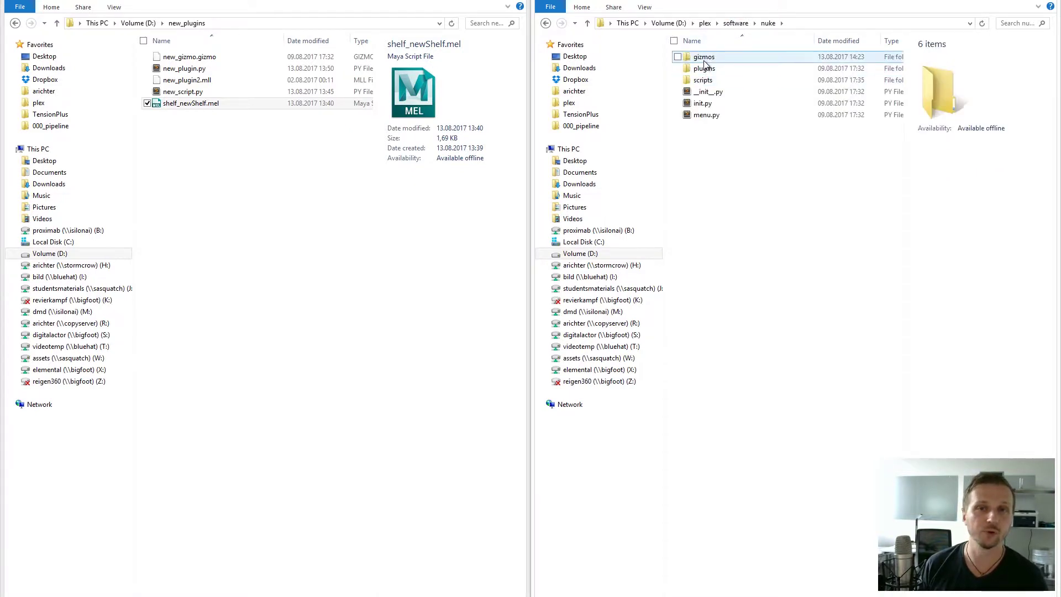
{"action": "double_click", "coordinate": [707, 59]}
{"action": "left_click", "coordinate": [185, 57]}
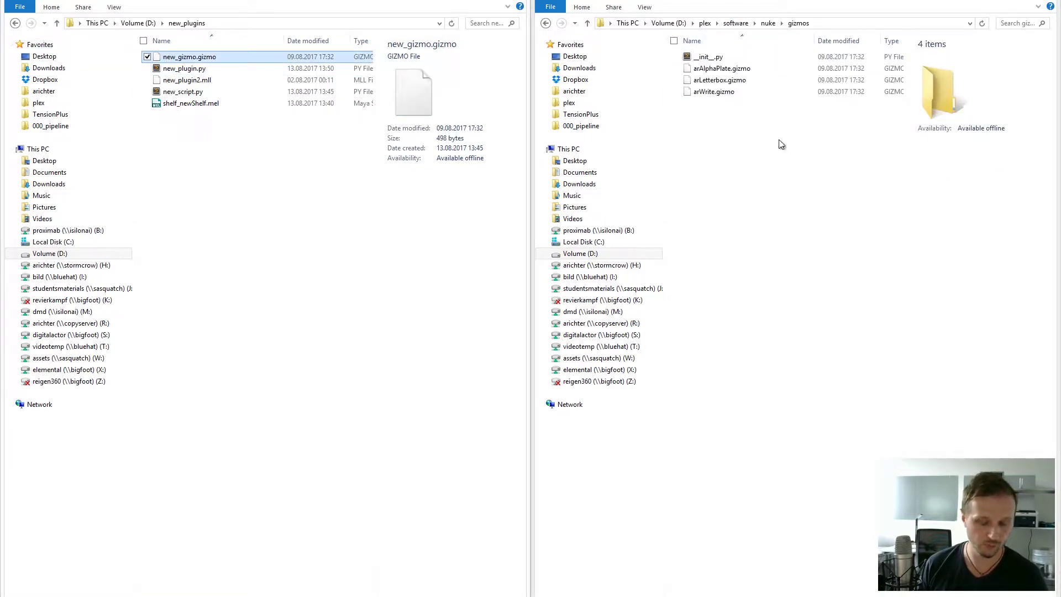
{"action": "key", "text": "ctrl+c"}
{"action": "left_click", "coordinate": [744, 144]}
{"action": "key", "text": "ctrl+v"}
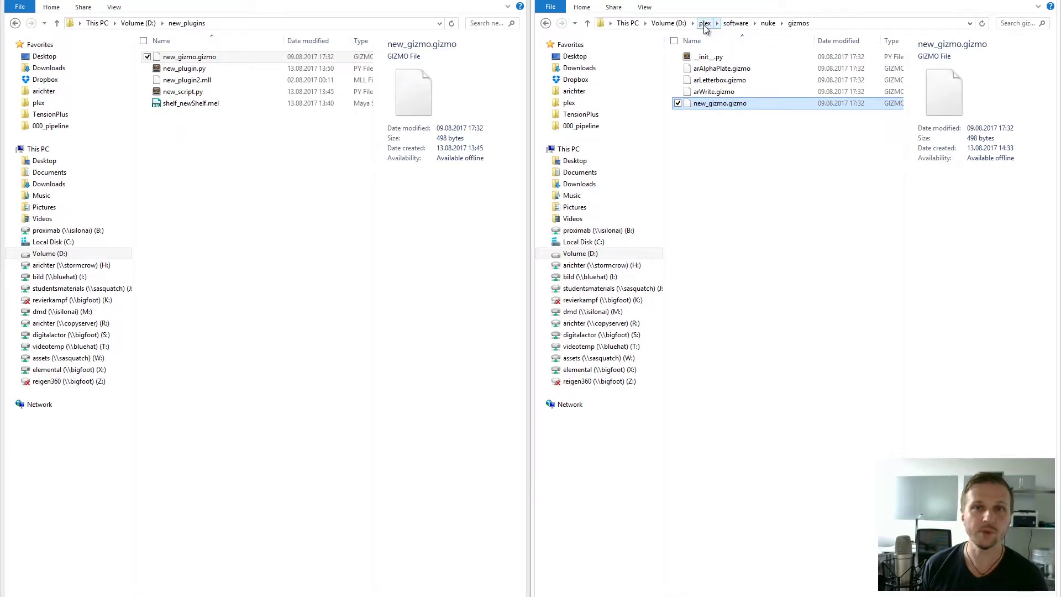
{"action": "left_click", "coordinate": [704, 23]}
{"action": "double_click", "coordinate": [710, 80]}
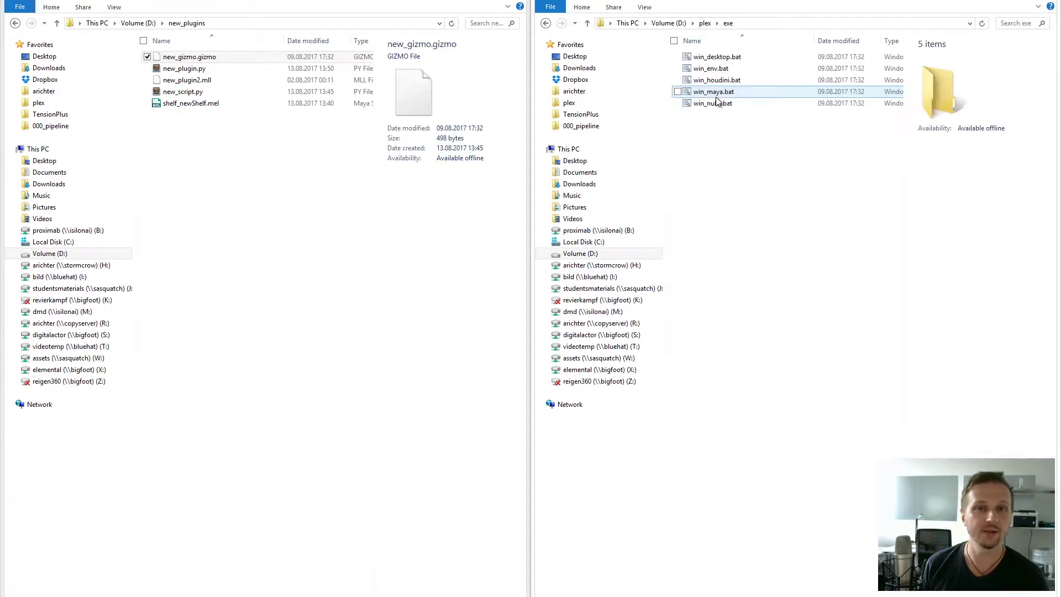
Step: Run win_nuke.bat to start NukeX through the plex pipeline
{"action": "double_click", "coordinate": [718, 103]}
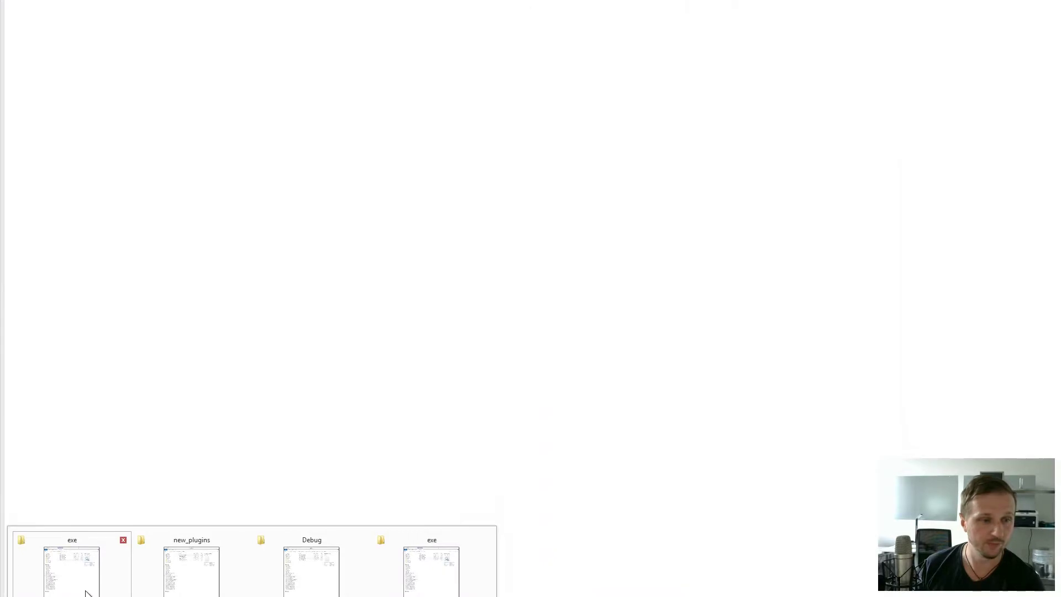
Step: Browse Explorer to plex\data\project\default and open software.yml in Sublime Text
{"action": "left_click", "coordinate": [71, 569]}
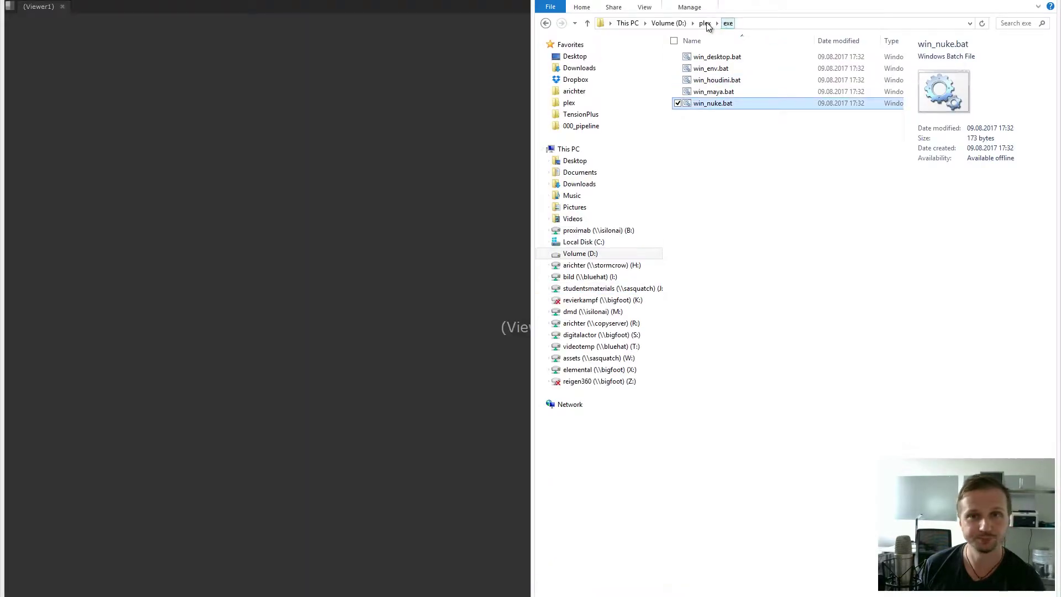
{"action": "left_click", "coordinate": [705, 23]}
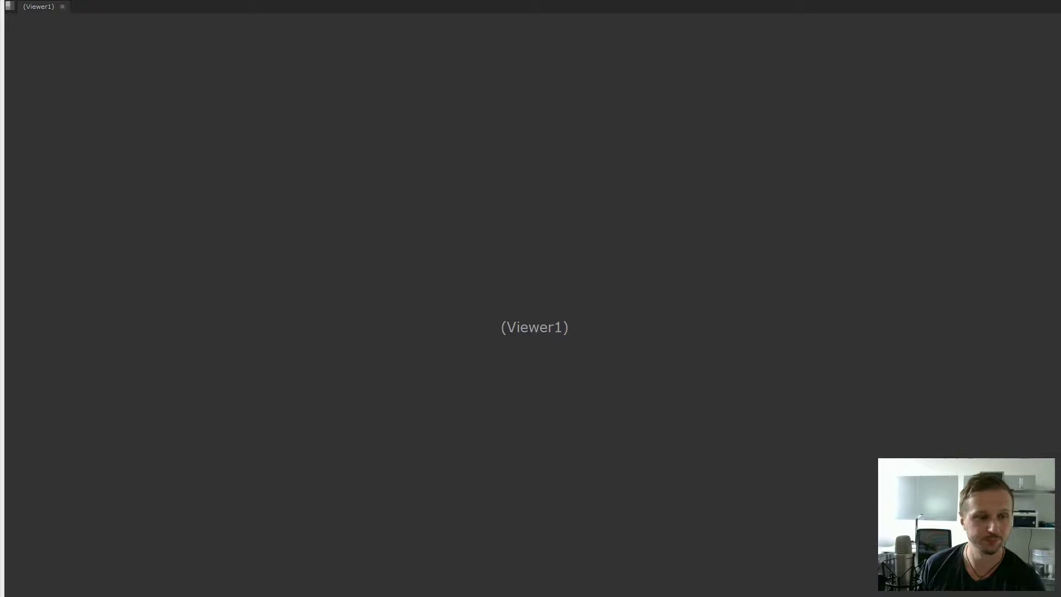
{"action": "mouse_move", "coordinate": [72, 589]}
{"action": "left_click", "coordinate": [111, 555]}
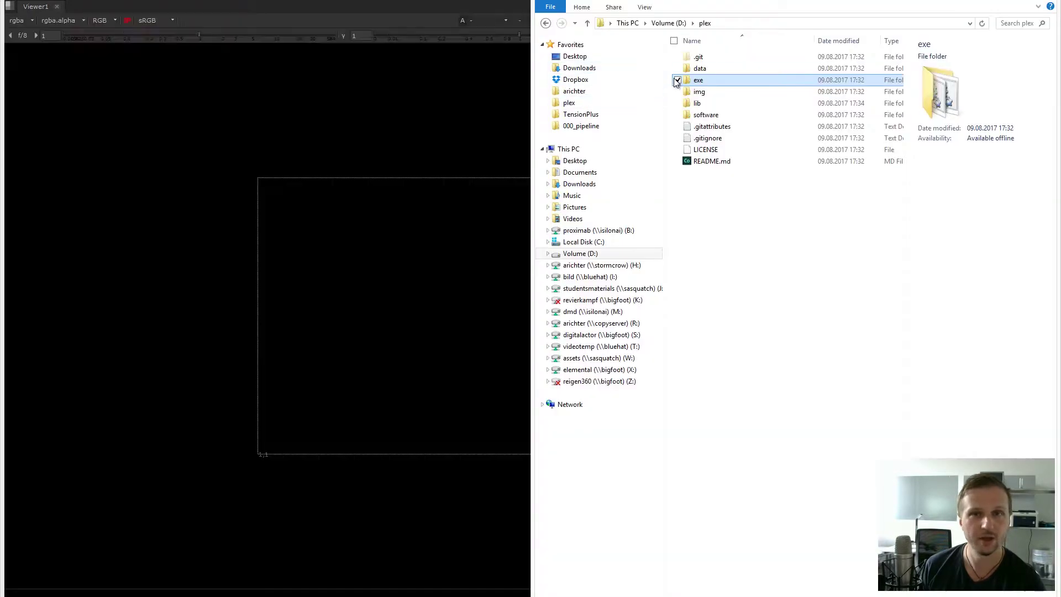
{"action": "double_click", "coordinate": [698, 56]}
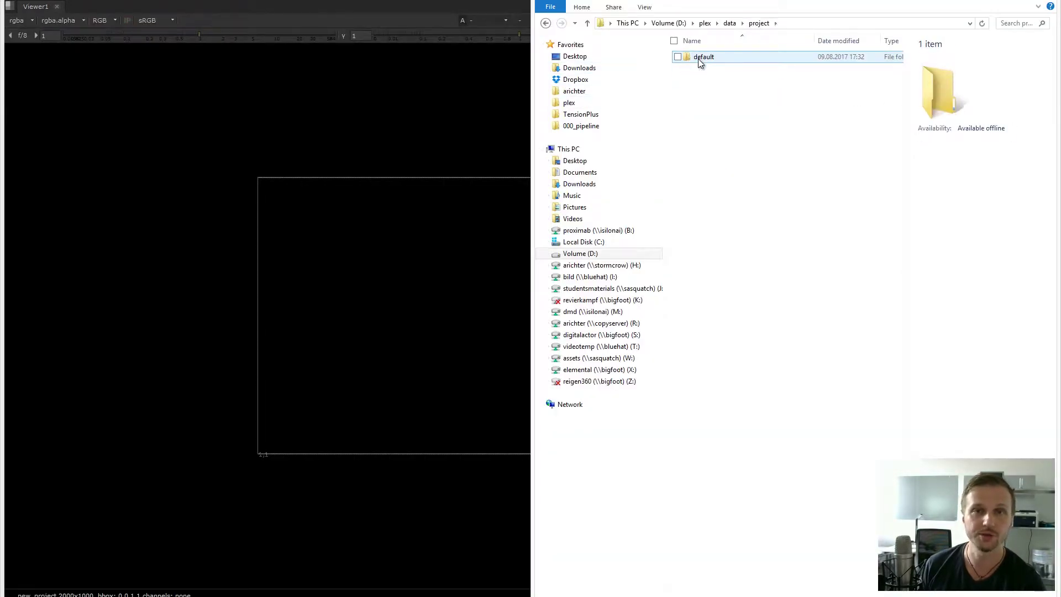
{"action": "left_click", "coordinate": [699, 62]}
{"action": "double_click", "coordinate": [699, 60]}
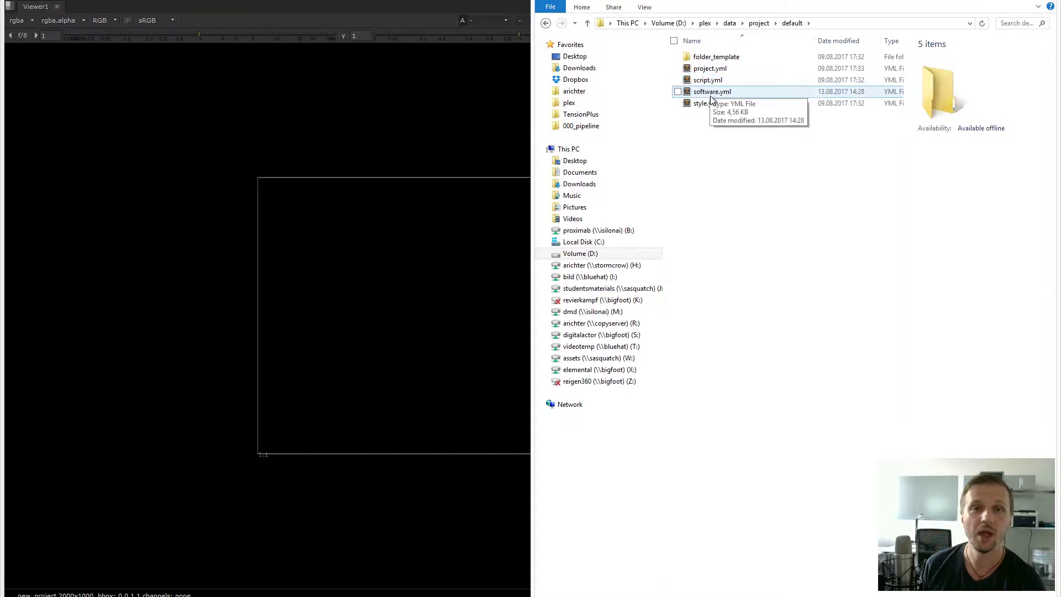
{"action": "double_click", "coordinate": [712, 92]}
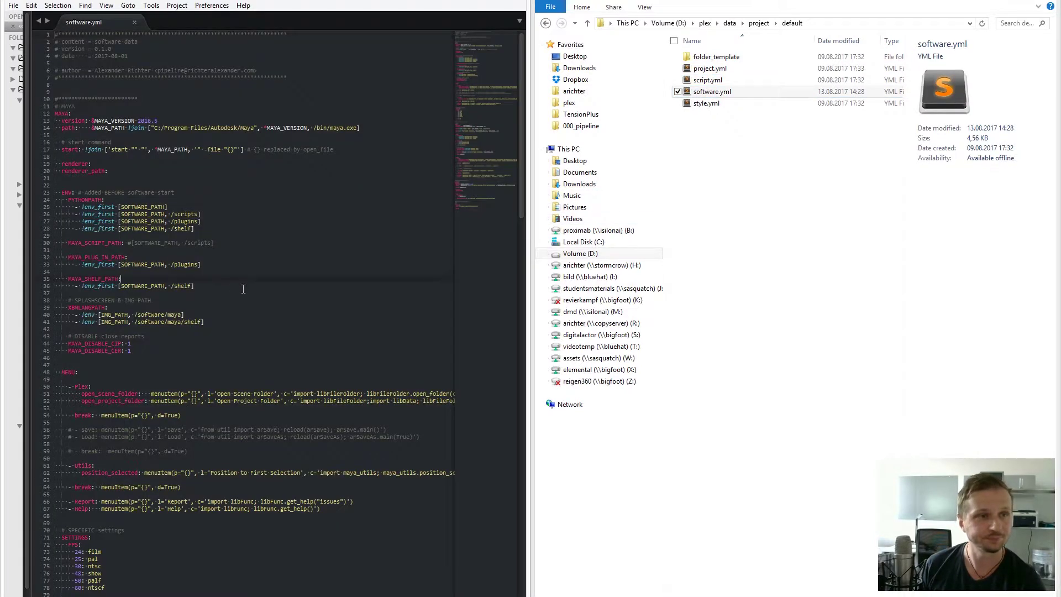
Step: Duplicate the Maya plugins path line and append /new_plugin to the copy
{"action": "left_click_drag", "start_coordinate": [62, 193], "coordinate": [140, 359]}
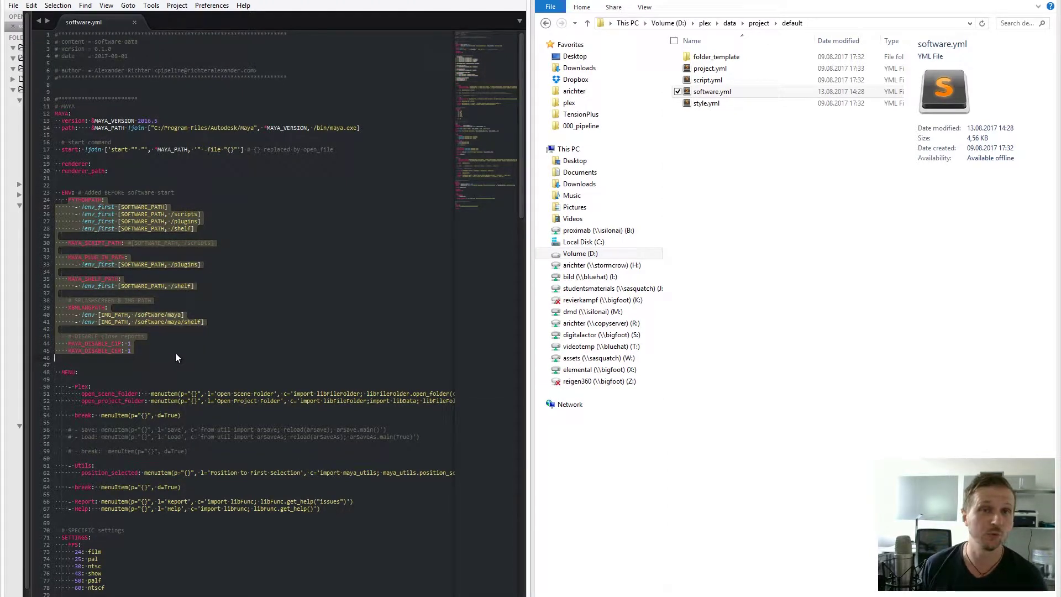
{"action": "left_click", "coordinate": [176, 353]}
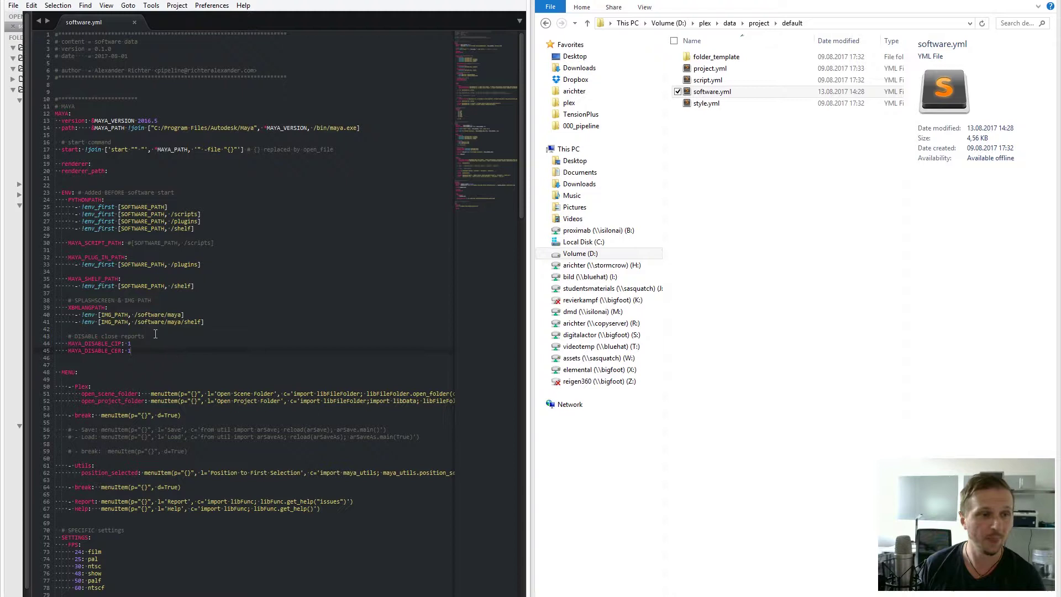
{"action": "left_click", "coordinate": [208, 264]}
{"action": "left_click_drag", "start_coordinate": [202, 265], "coordinate": [75, 266]}
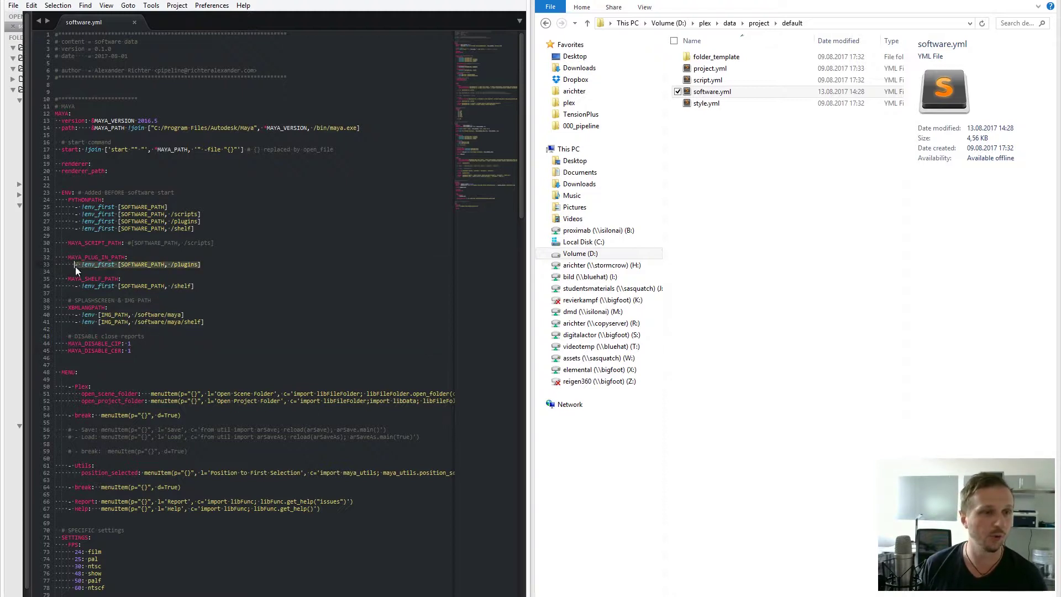
{"action": "left_click", "coordinate": [216, 266]}
{"action": "key", "text": "Return"}
{"action": "key", "text": "ctrl+v"}
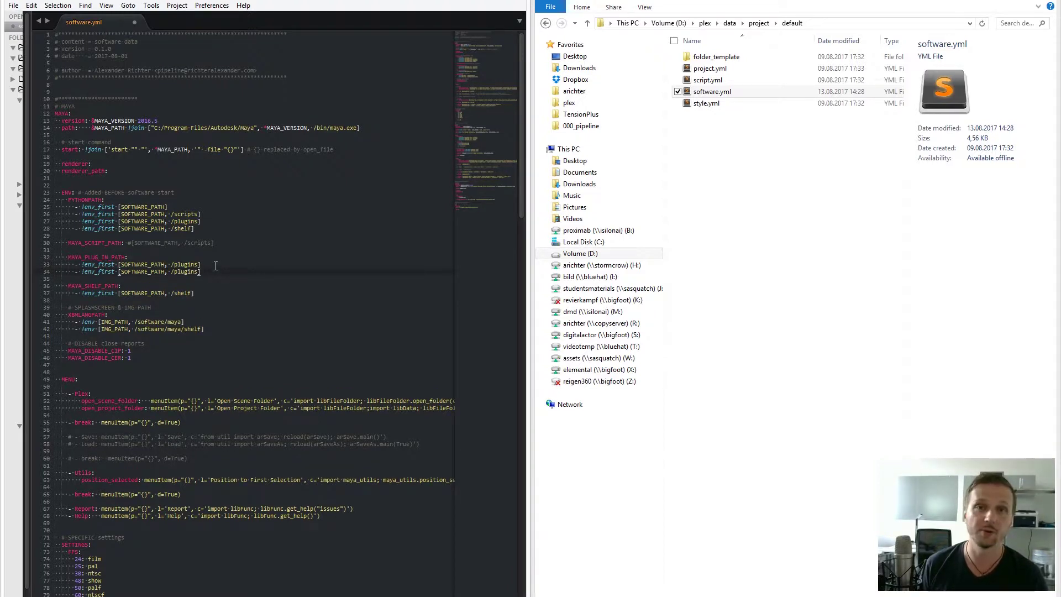
{"action": "type", "text": "/"}
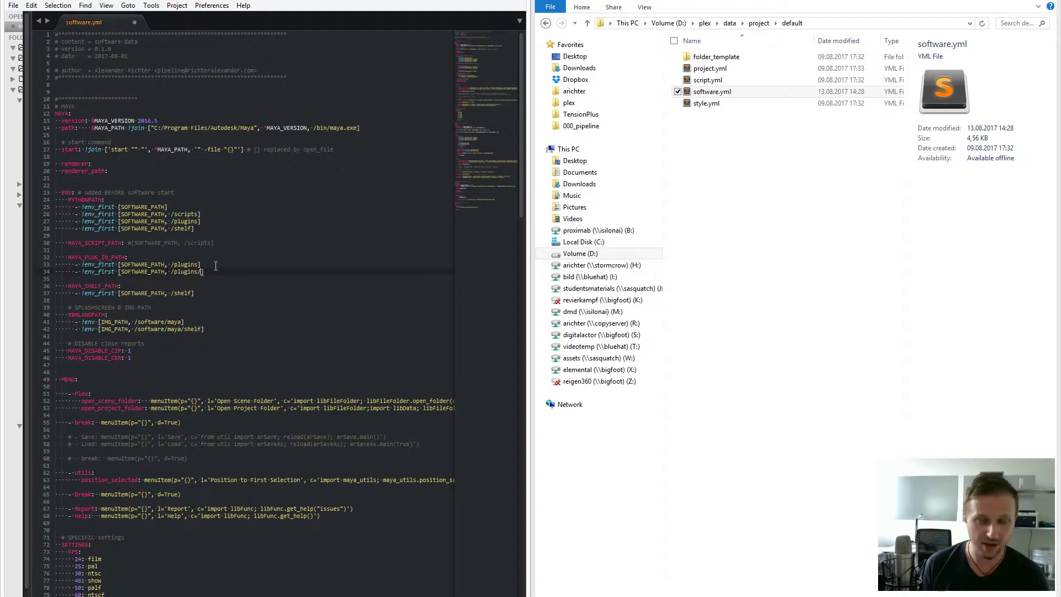
{"action": "type", "text": "new_"}
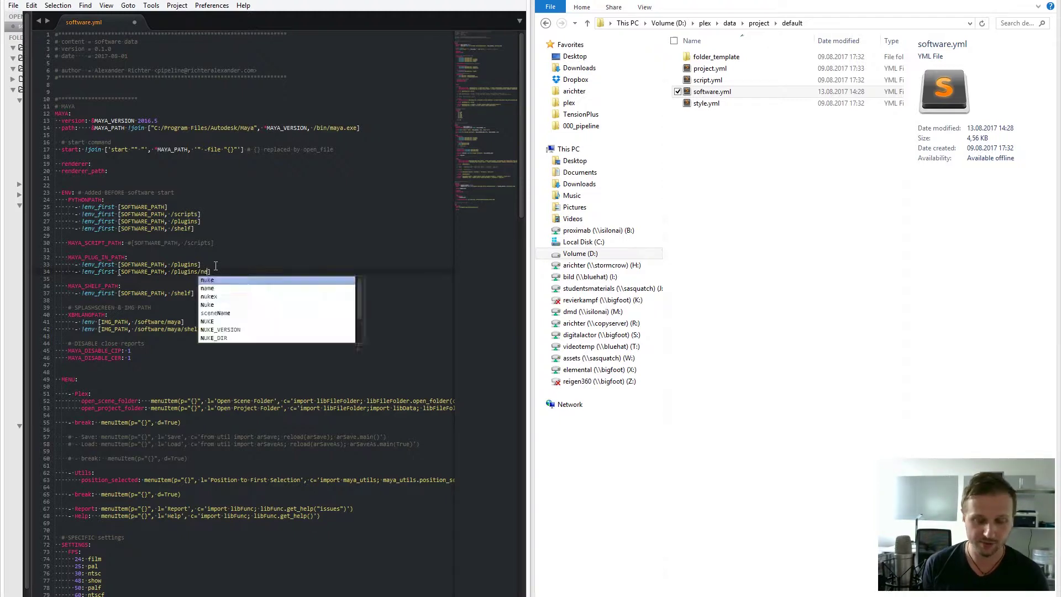
{"action": "type", "text": "plugin"}
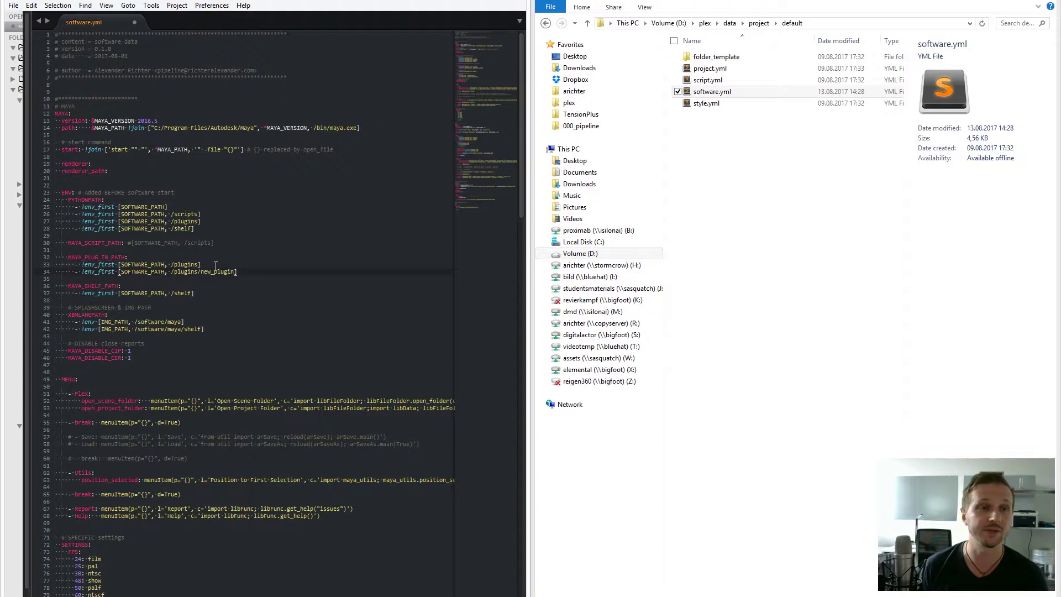
Step: Add a NEW_ENV: key after the env entries with the list item - c:/path
{"action": "left_click", "coordinate": [138, 360]}
{"action": "key", "text": "Return"}
{"action": "key", "text": "Return"}
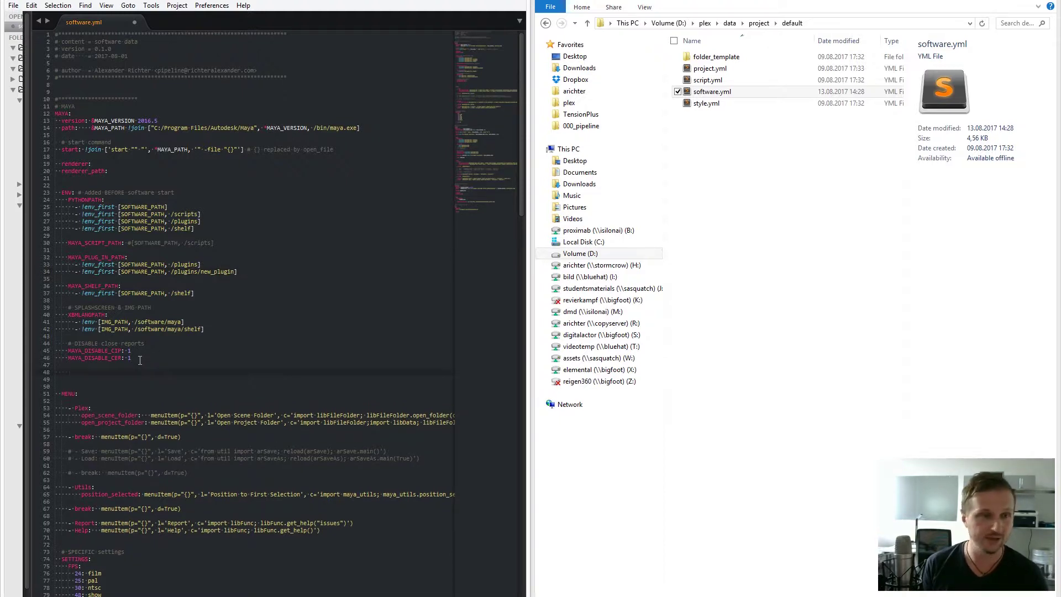
{"action": "type", "text": "NEW_"}
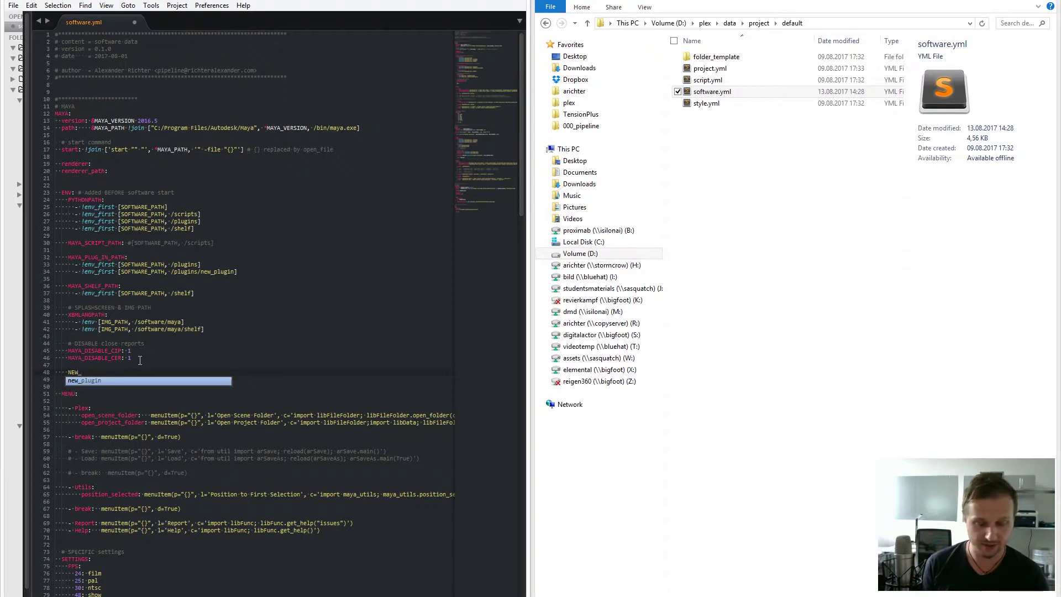
{"action": "type", "text": "ENV:"}
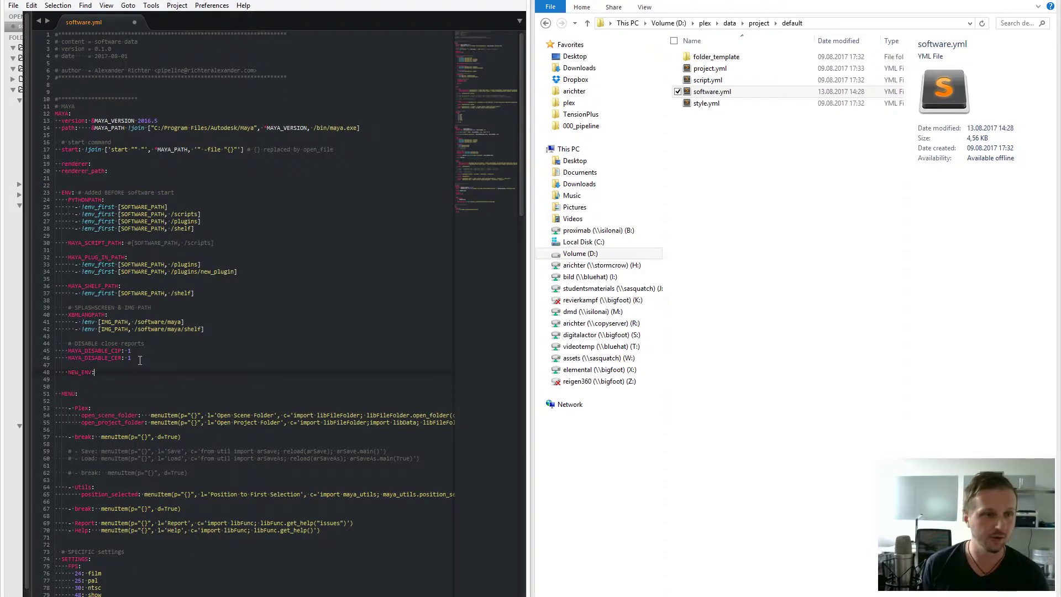
{"action": "key", "text": "Return"}
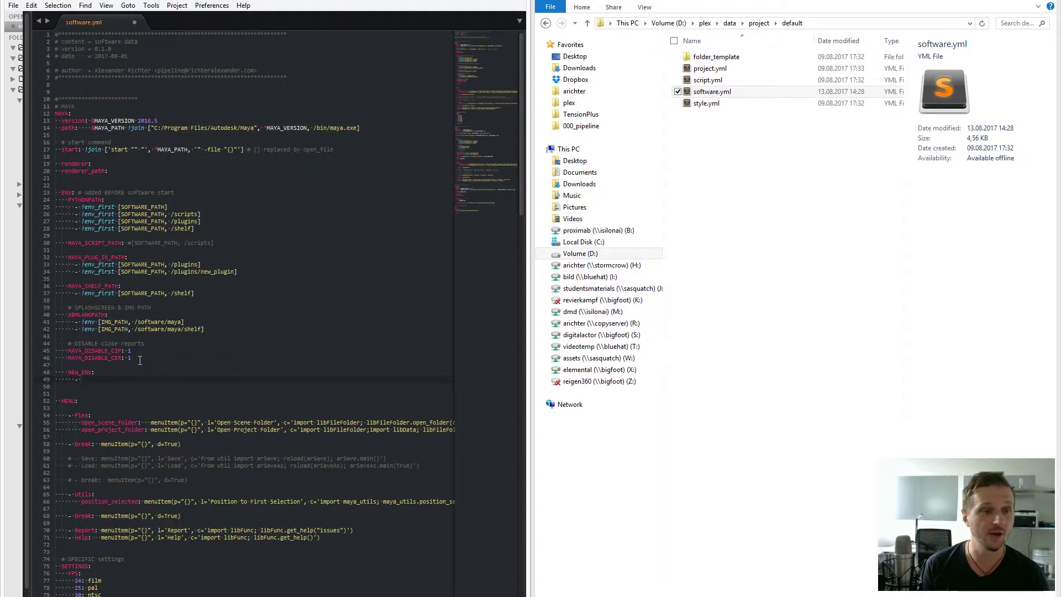
{"action": "type", "text": "- c:"}
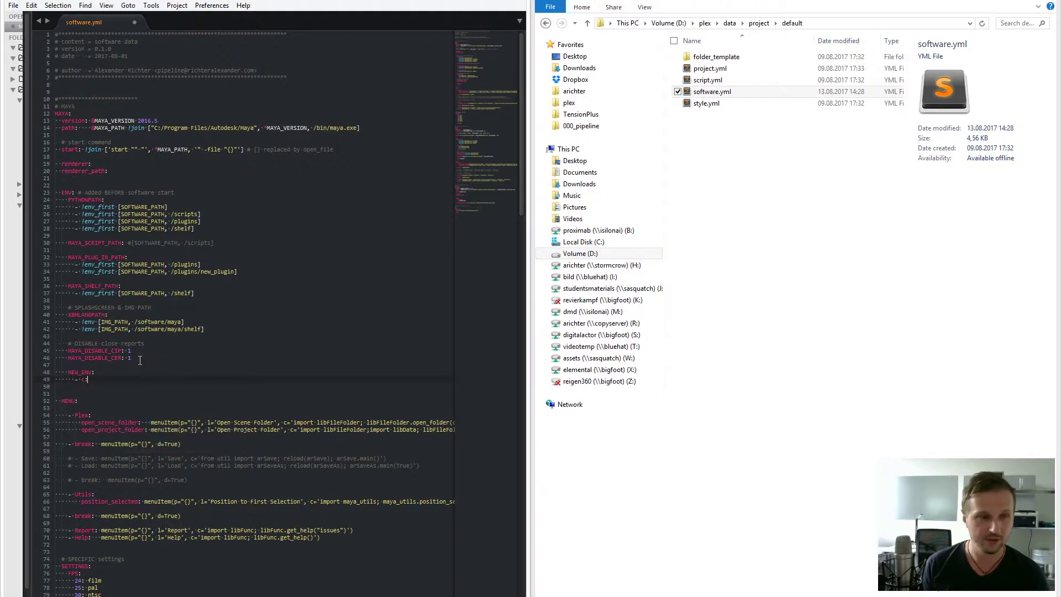
{"action": "type", "text": "/path"}
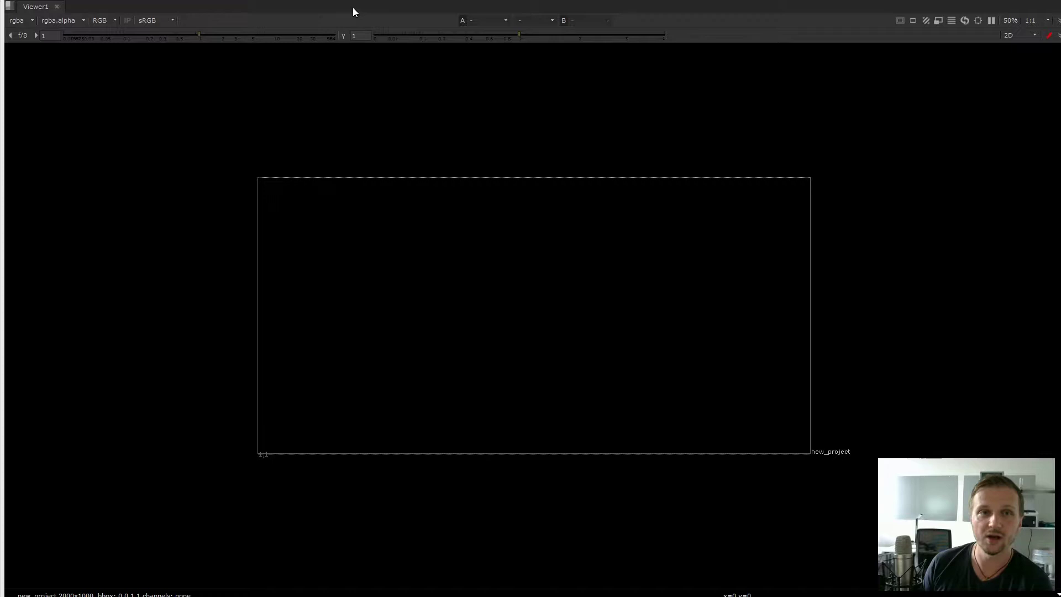
Step: Maximise NukeX, place a new_gizmo node from the Plex Gizmos menu near Viewer1, then switch to Maya
{"action": "key", "text": "alt+Tab"}
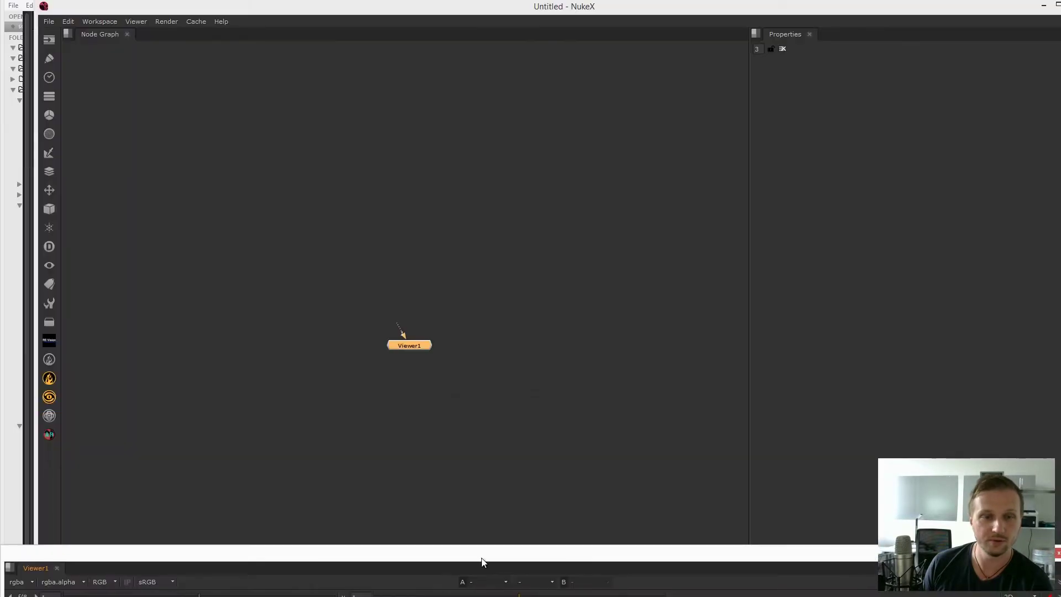
{"action": "double_click", "coordinate": [528, 20]}
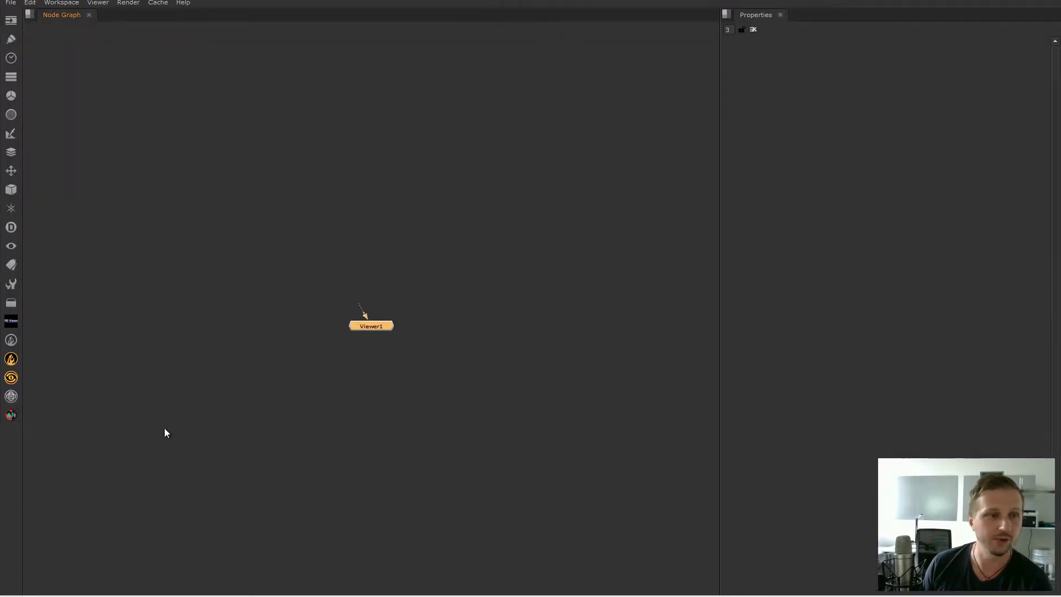
{"action": "left_click", "coordinate": [13, 422]}
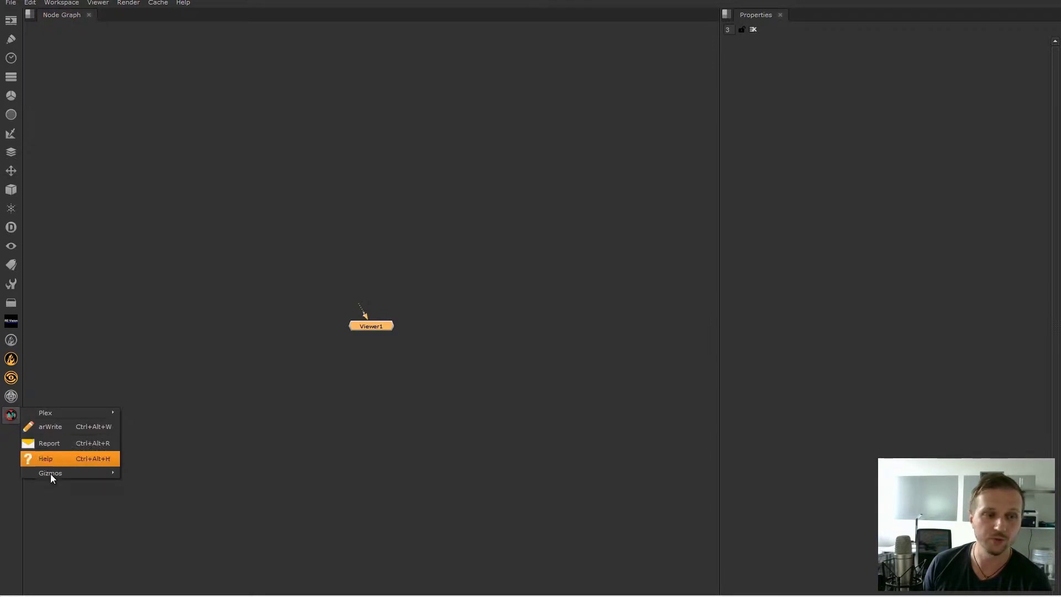
{"action": "mouse_move", "coordinate": [52, 474]}
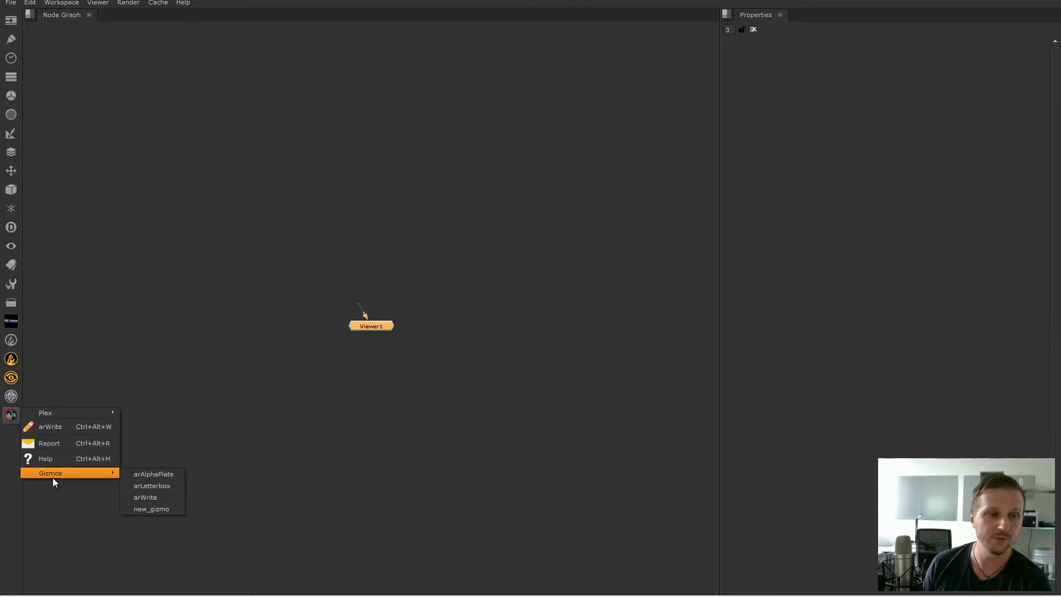
{"action": "left_click", "coordinate": [151, 509]}
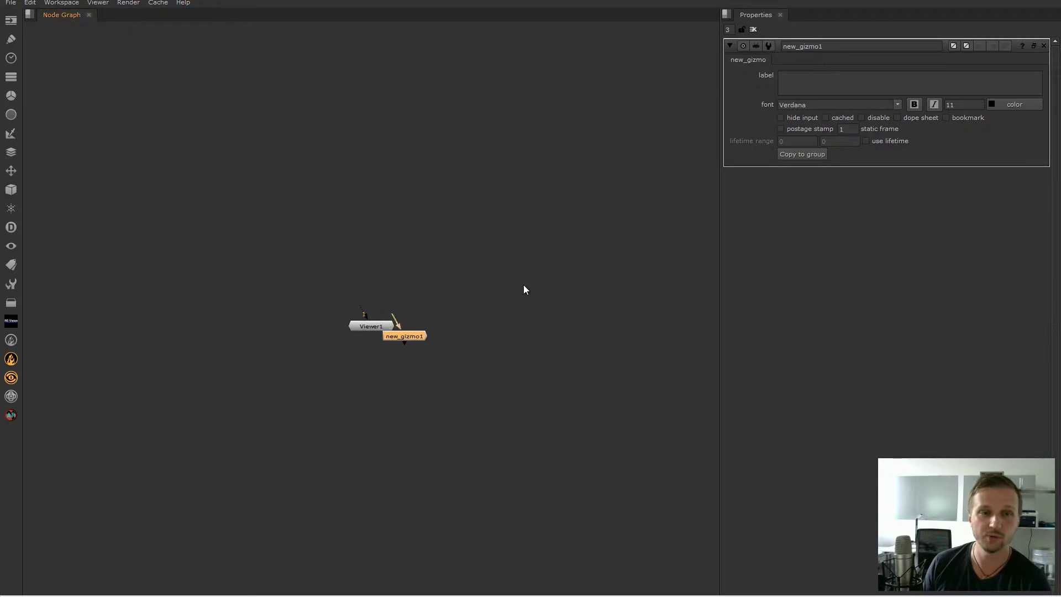
{"action": "left_click_drag", "start_coordinate": [406, 335], "coordinate": [457, 273]}
{"action": "mouse_move", "coordinate": [410, 594]}
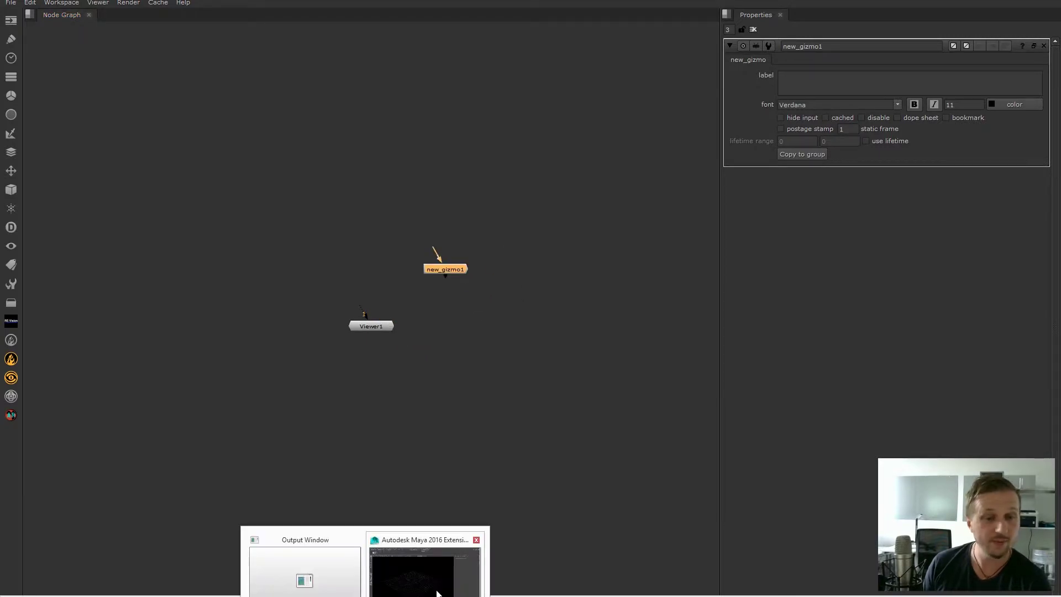
{"action": "left_click", "coordinate": [439, 578]}
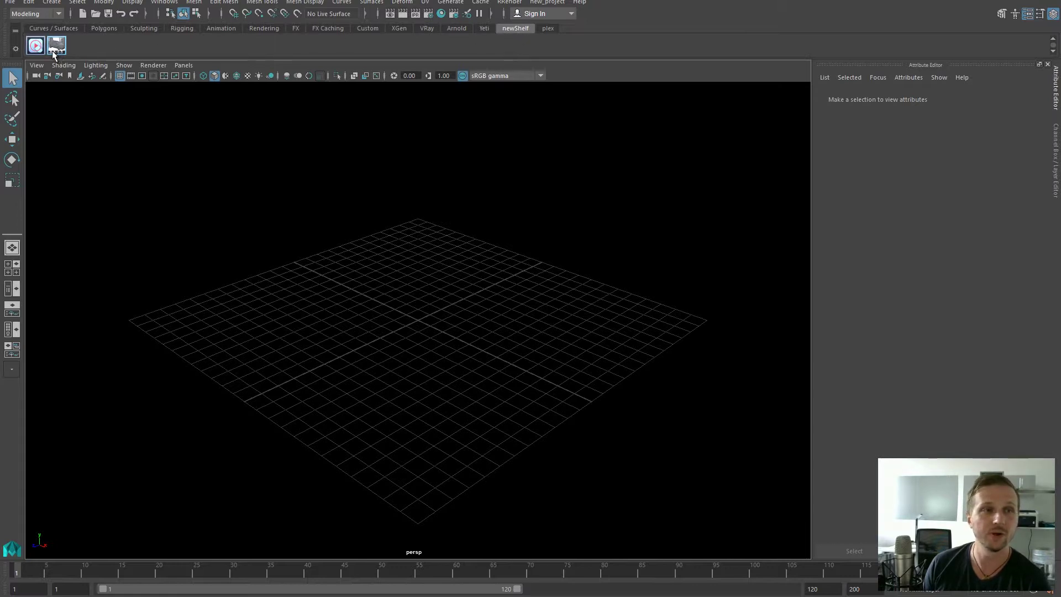
Step: Load new_plugin.py and new_plugin2.mll in the Plug-in Manager and open an Outliner panel
{"action": "left_click", "coordinate": [173, 4]}
{"action": "mouse_move", "coordinate": [220, 83]}
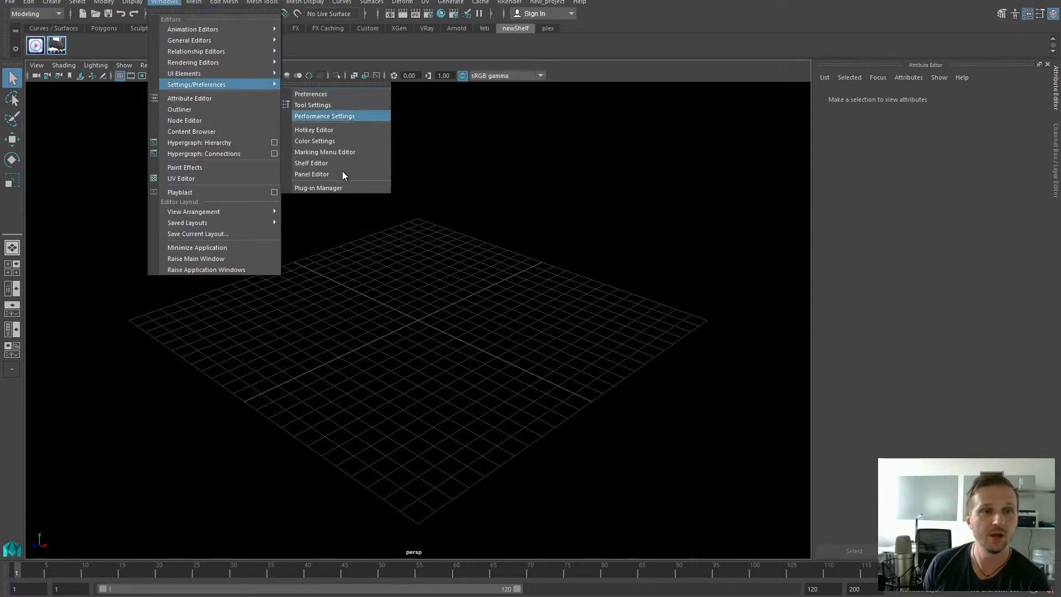
{"action": "left_click", "coordinate": [340, 188]}
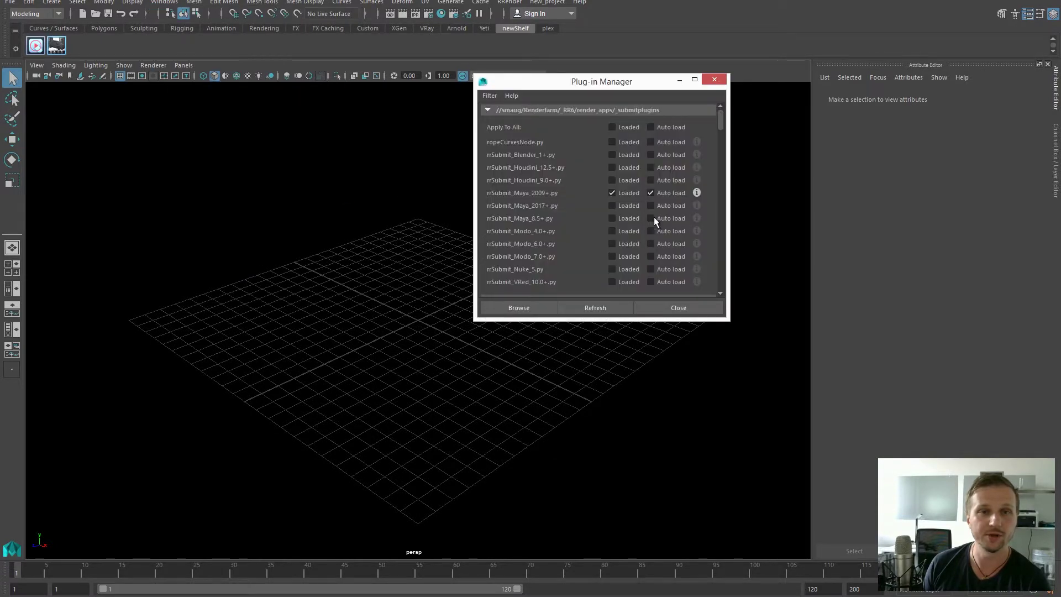
{"action": "scroll", "coordinate": [635, 216], "scroll_direction": "down", "scroll_amount": 3}
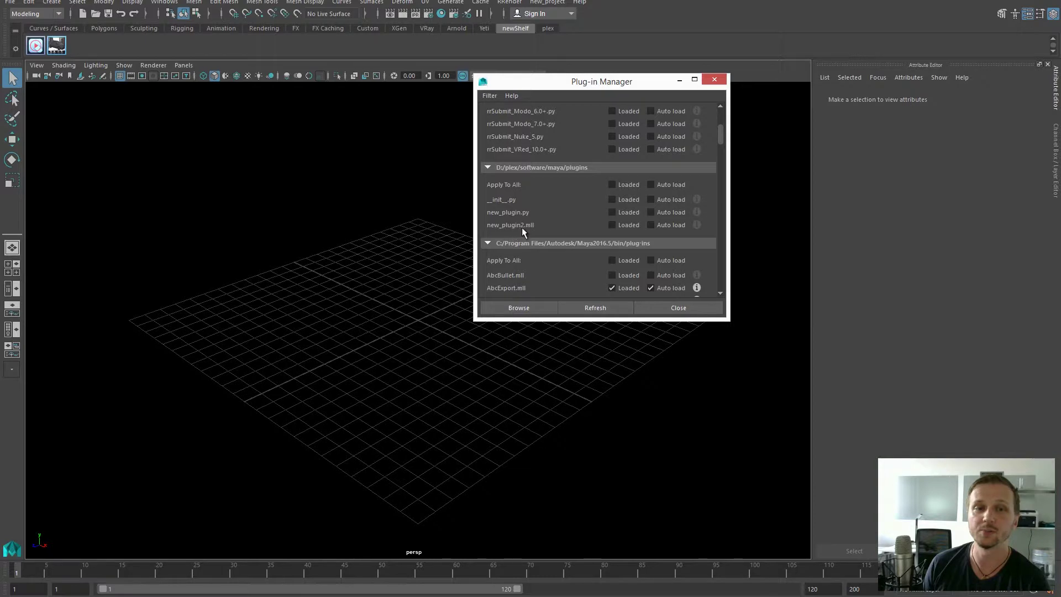
{"action": "left_click", "coordinate": [612, 212]}
{"action": "left_click", "coordinate": [12, 288]}
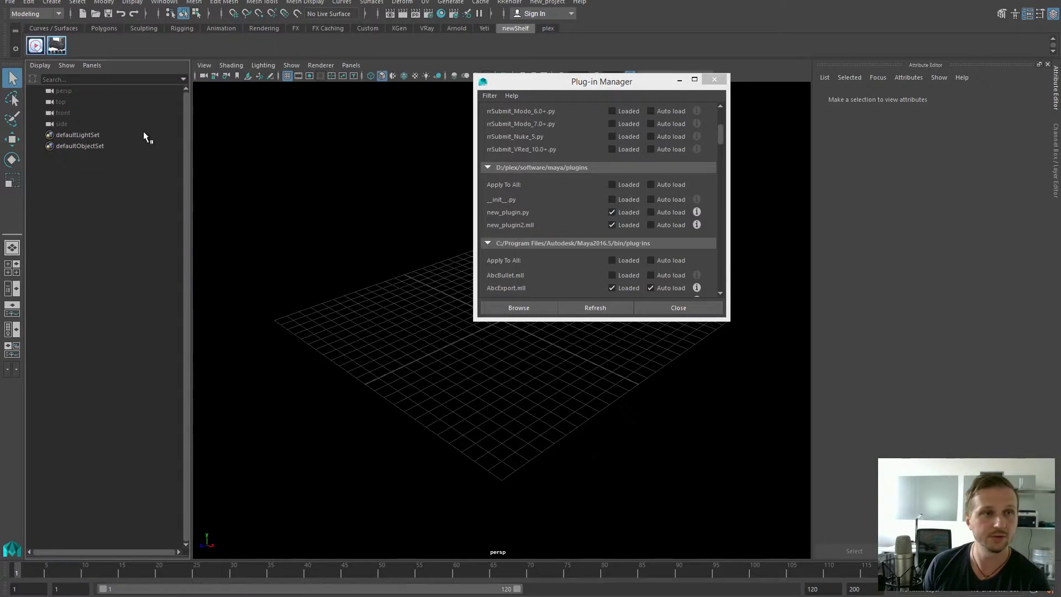
{"action": "left_click", "coordinate": [92, 65]}
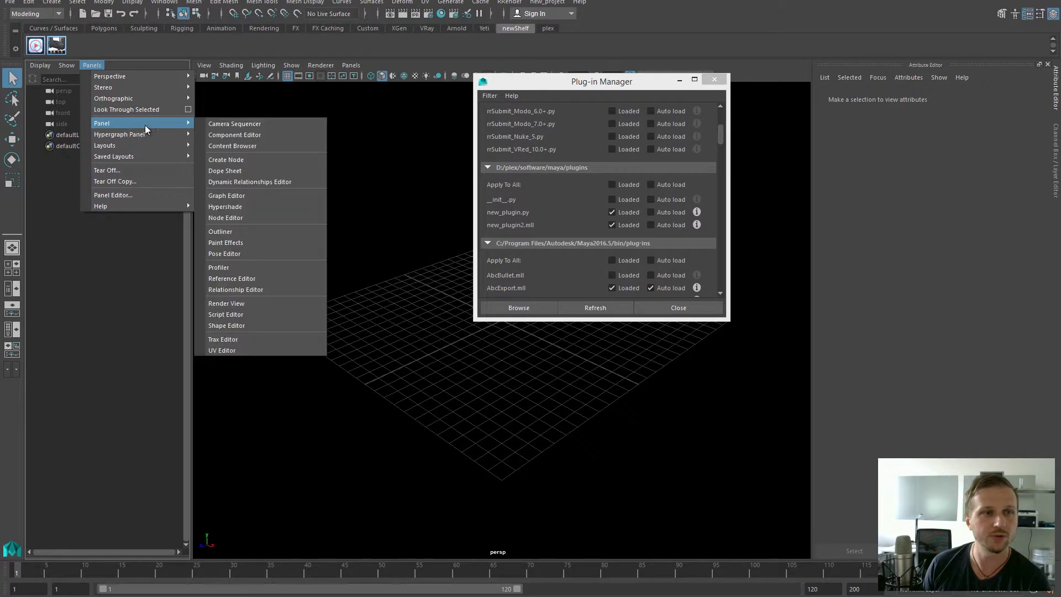
Step: Turn the left panel into a Node Editor and create a TensionPlus node
{"action": "mouse_move", "coordinate": [191, 136]}
{"action": "mouse_move", "coordinate": [157, 123]}
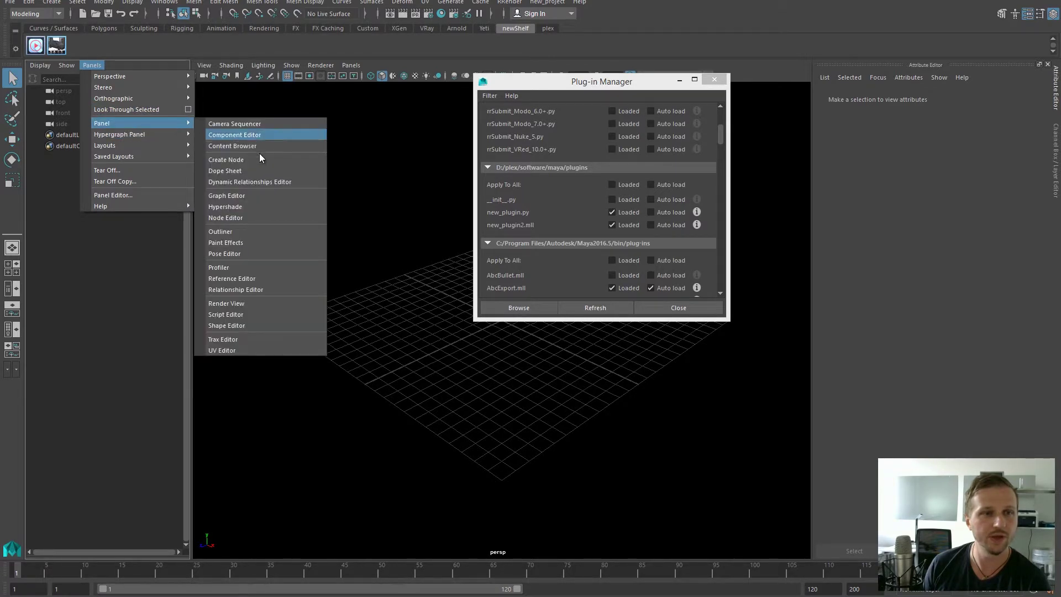
{"action": "left_click", "coordinate": [244, 211]}
{"action": "key", "text": "Tab"}
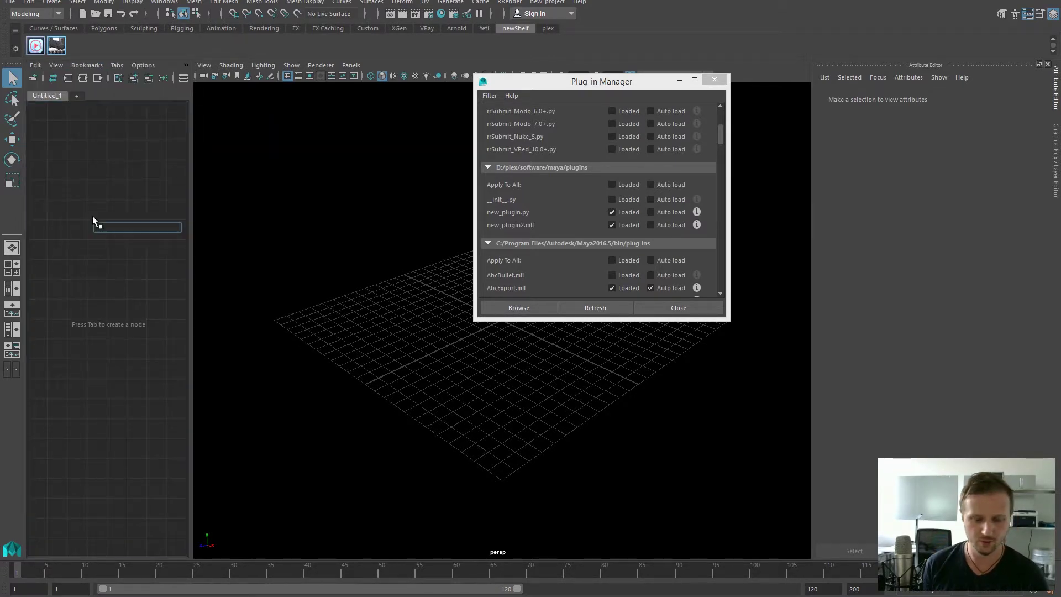
{"action": "type", "text": "tens"}
{"action": "key", "text": "Return"}
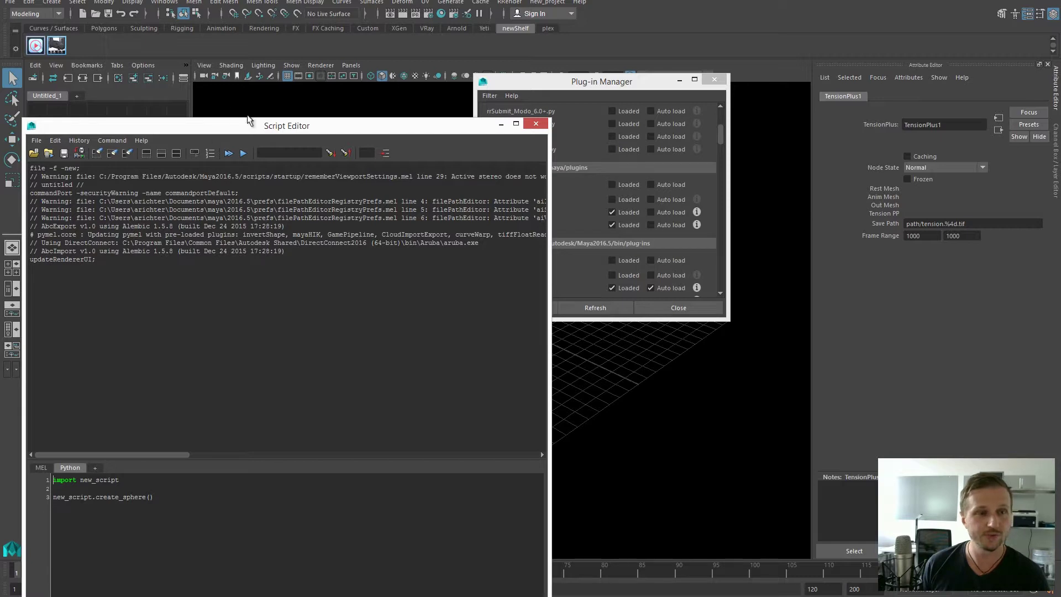
Step: Execute import new_script and new_script.create_sphere() in the Script Editor to make pSphere1
{"action": "left_click_drag", "start_coordinate": [270, 122], "coordinate": [325, 68]}
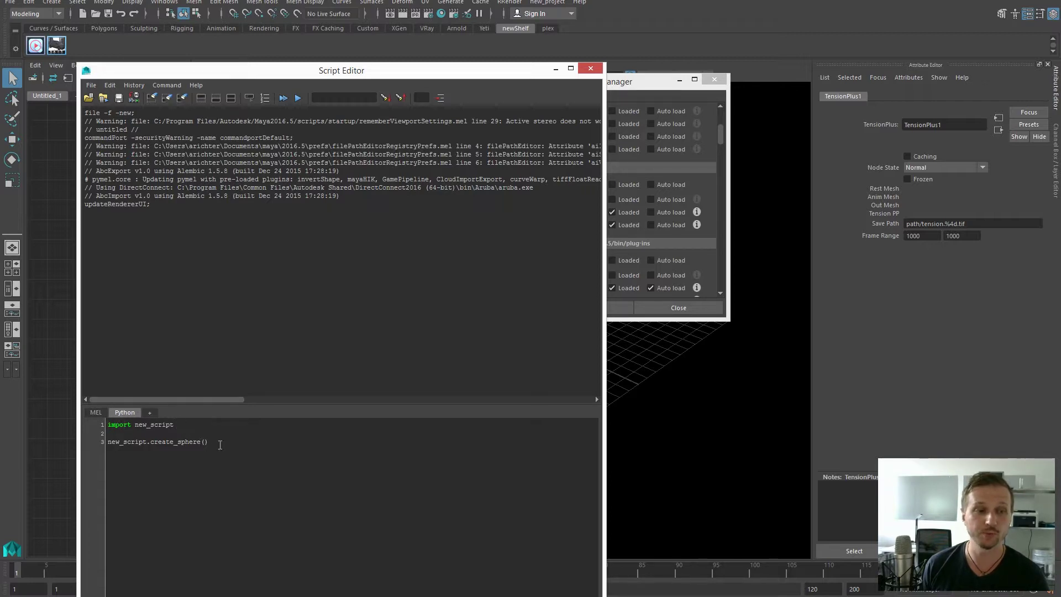
{"action": "left_click_drag", "start_coordinate": [220, 445], "coordinate": [105, 427]}
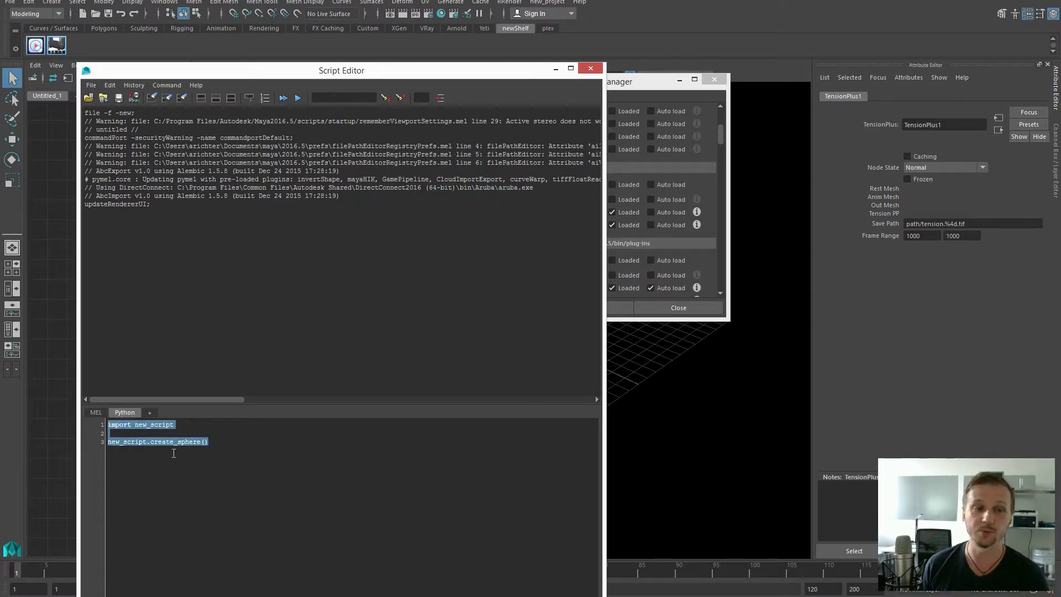
{"action": "key", "text": "ctrl+Return"}
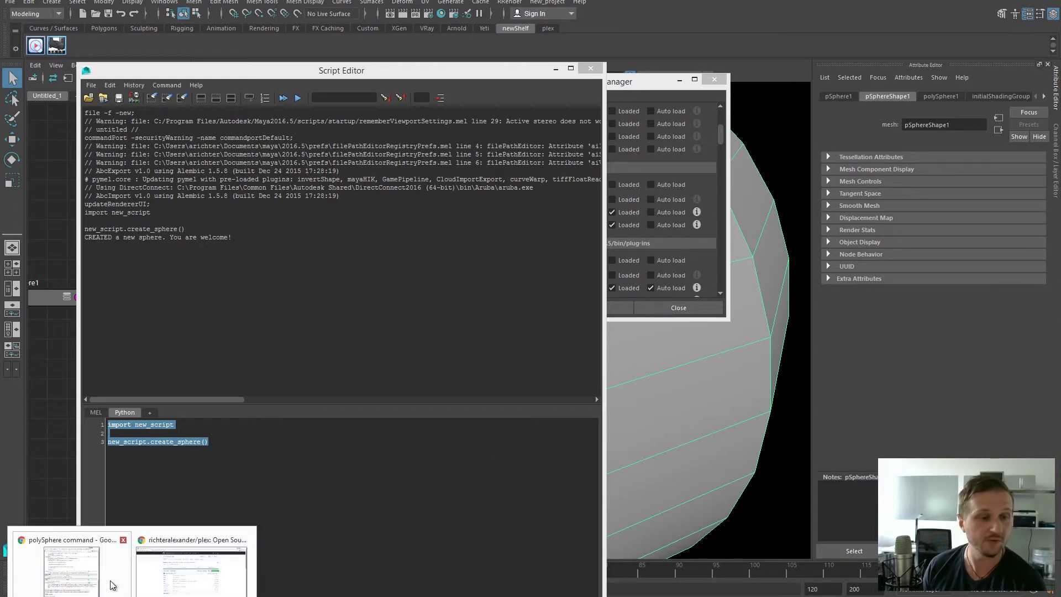
Step: Go to the plex repository page in Chrome and open its Wiki Home page
{"action": "left_click", "coordinate": [240, 563]}
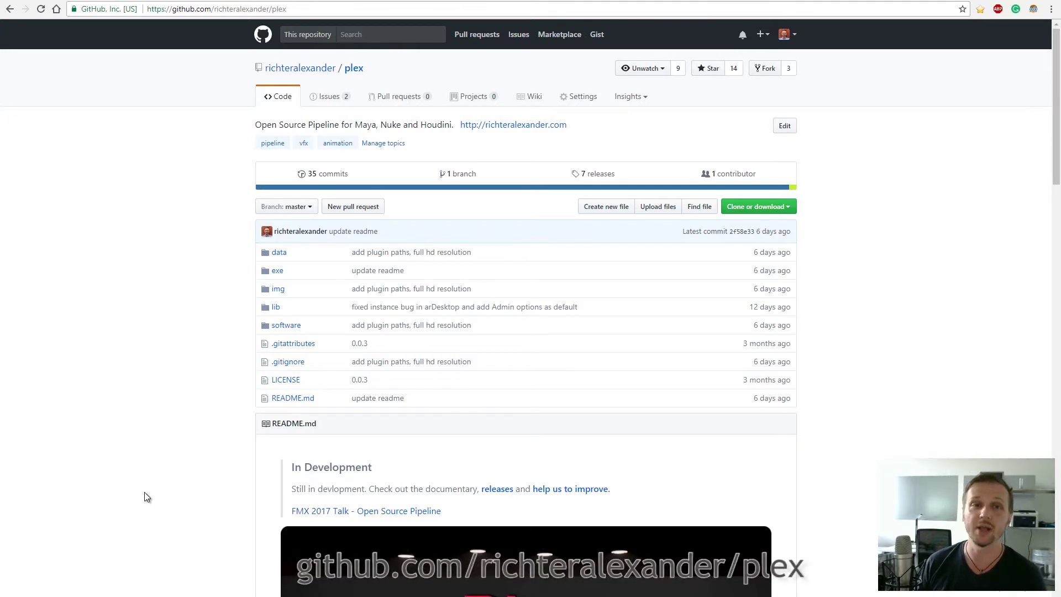
{"action": "left_click", "coordinate": [527, 97]}
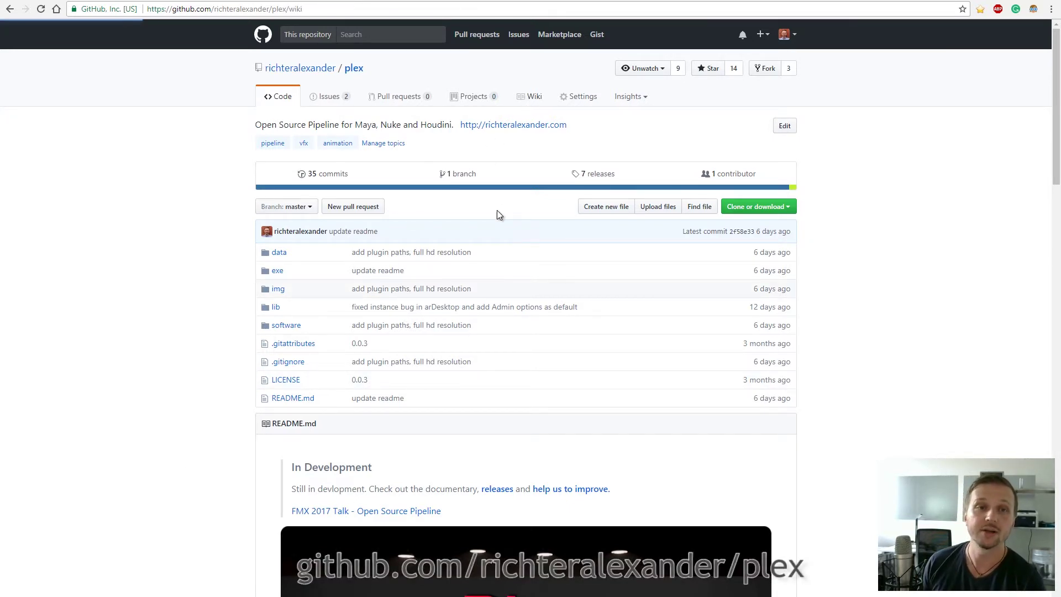